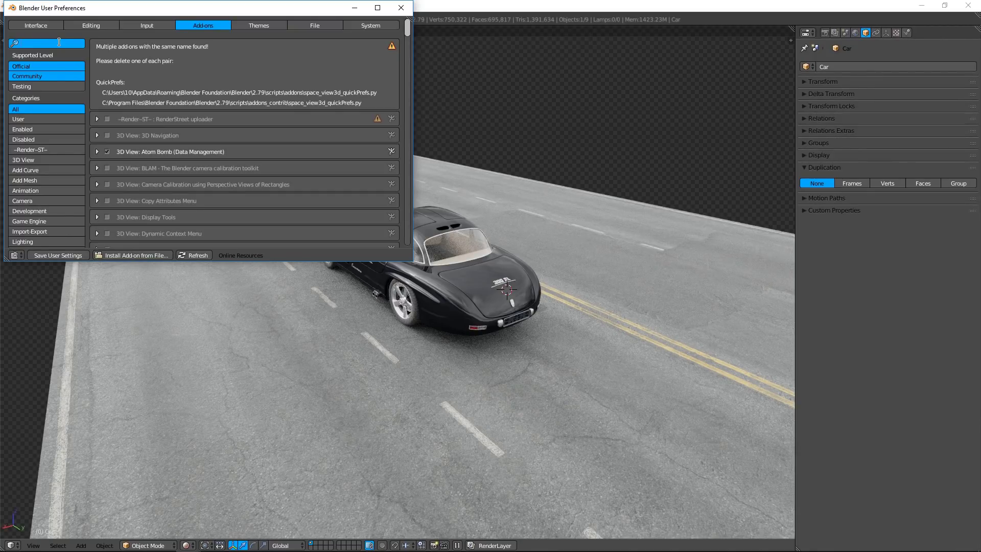
Search the available add-ons for "image".
{"action": "type", "text": "image"}
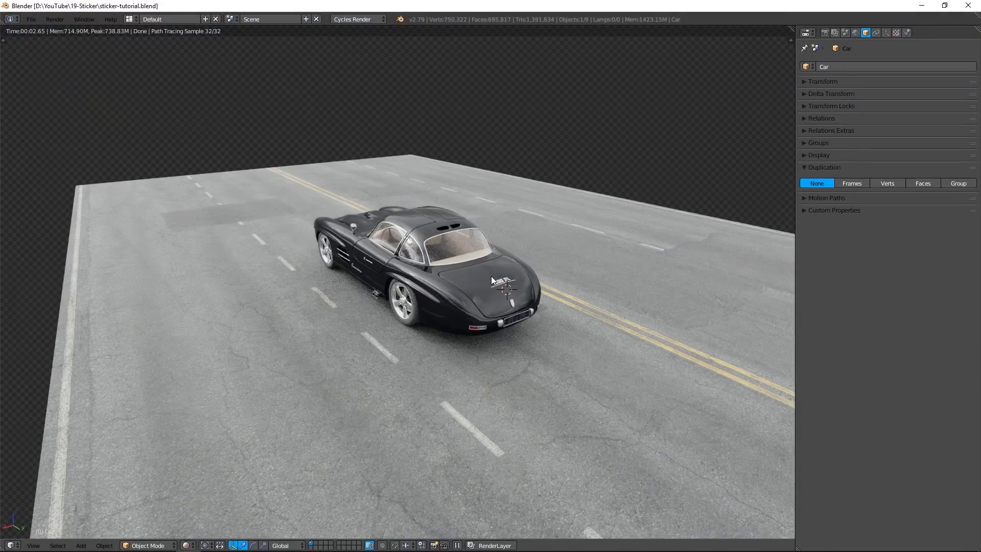
Switch the 3D viewport from rendered shading to Material shading.
{"action": "key", "text": "shift+z"}
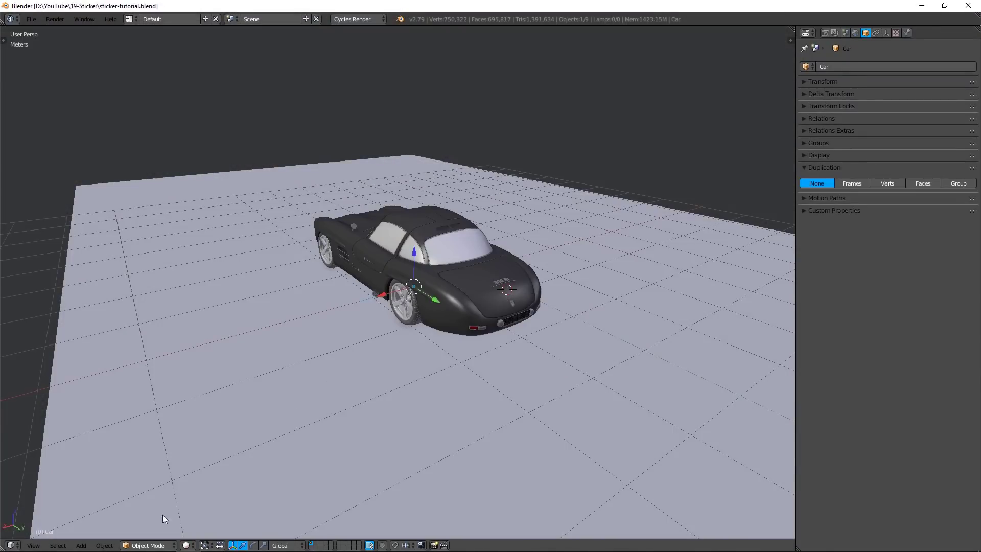
{"action": "left_click", "coordinate": [187, 545]}
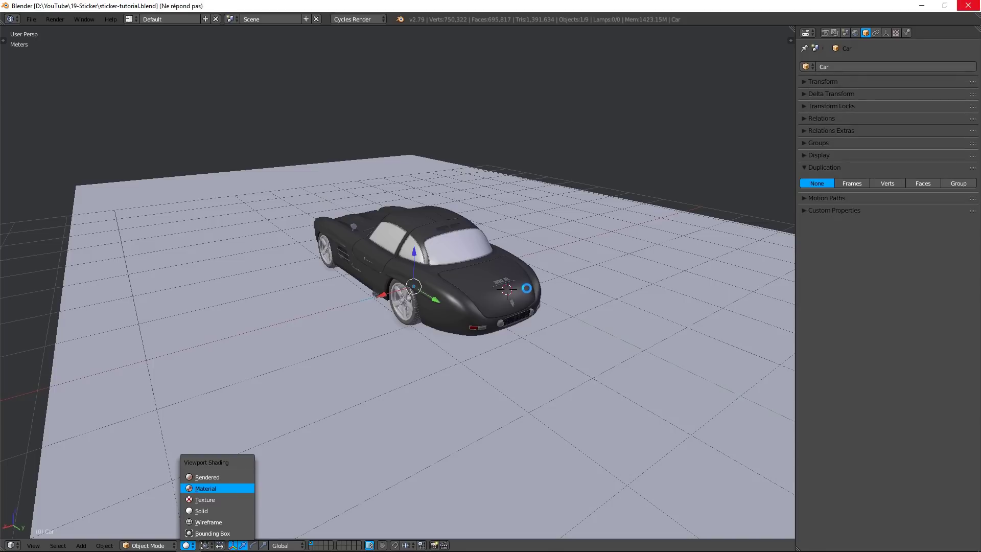
{"action": "key", "text": "Return"}
Import the cgthoughts-sidebar-newsletter image as a plane, browsing the 19-Sticker folder with thumbnails.
{"action": "key", "text": "shift+a"}
{"action": "mouse_move", "coordinate": [514, 288]}
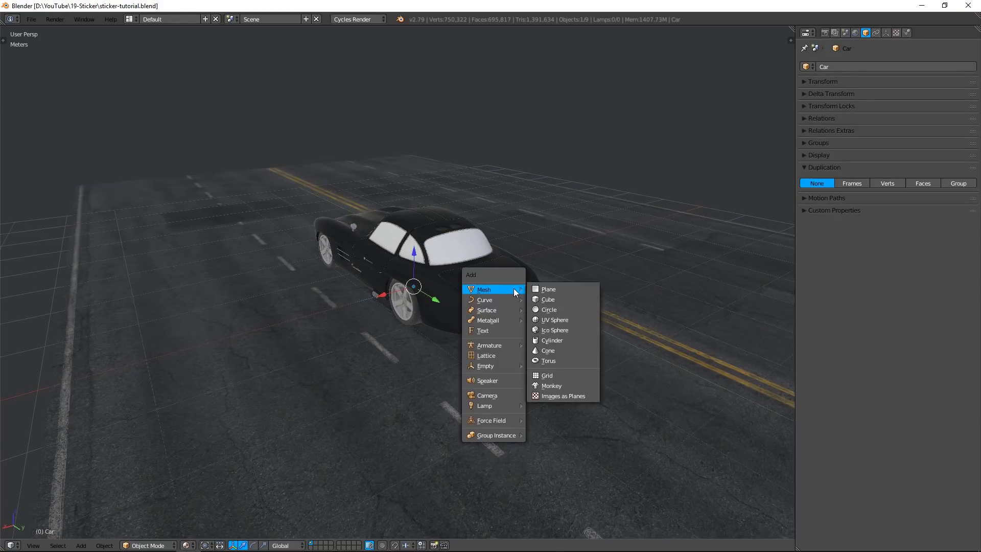
{"action": "left_click", "coordinate": [565, 396]}
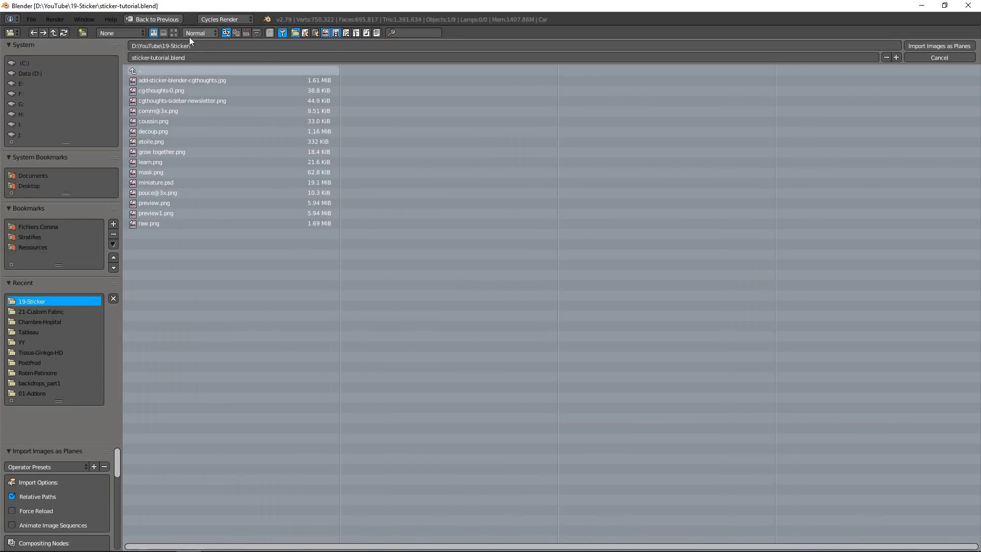
{"action": "left_click", "coordinate": [175, 33]}
{"action": "double_click", "coordinate": [391, 102]}
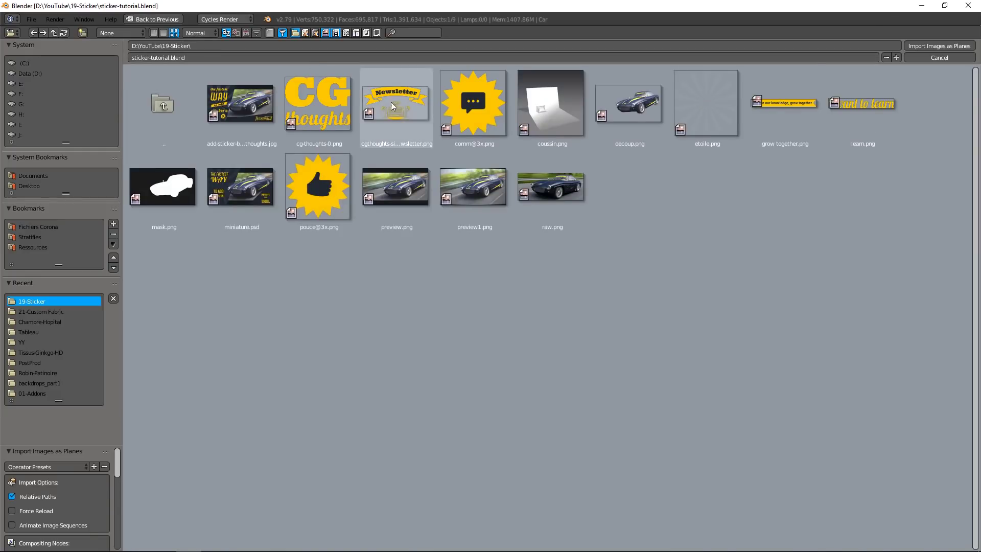
Rotate the imported newsletter plane 180 degrees around the global Z axis.
{"action": "middle_click_drag", "start_coordinate": [492, 222], "coordinate": [445, 300]}
{"action": "type", "text": "rz"}
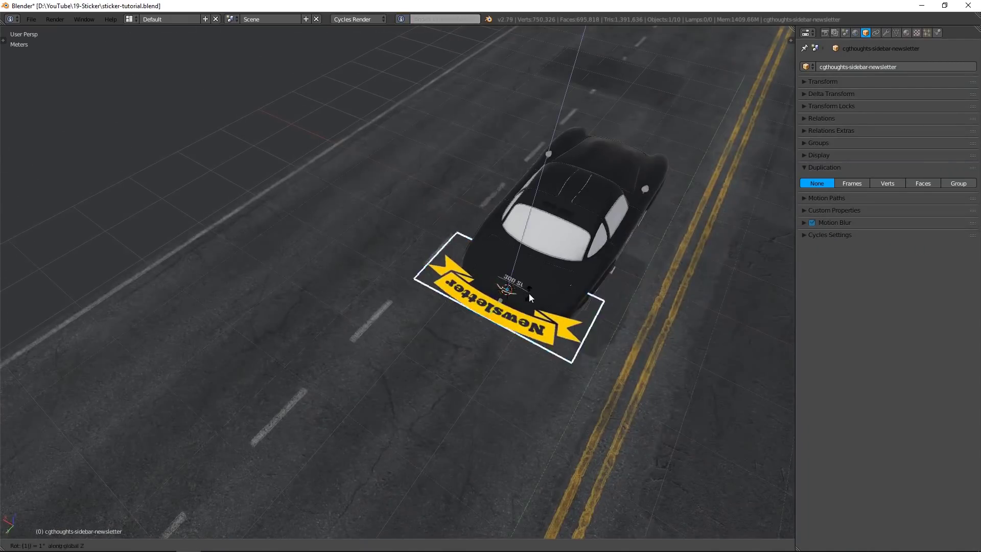
{"action": "type", "text": "180"}
{"action": "key", "text": "Return"}
Scale down the newsletter plane and tilt it to follow the car's trunk lid just below the 300 SL lettering.
{"action": "scroll", "coordinate": [541, 295], "scroll_direction": "up", "scroll_amount": 4}
{"action": "key", "text": "KP_5"}
{"action": "key", "text": "r"}
{"action": "middle_click_drag", "start_coordinate": [541, 295], "coordinate": [375, 296]}
{"action": "key", "text": "s"}
{"action": "scroll", "coordinate": [397, 321], "scroll_direction": "up", "scroll_amount": 5}
{"action": "key", "text": "r"}
{"action": "left_click", "coordinate": [396, 321]}
{"action": "key", "text": "KP_3"}
{"action": "key", "text": "r"}
{"action": "left_click", "coordinate": [434, 291]}
{"action": "middle_click_drag", "start_coordinate": [434, 293], "coordinate": [283, 318]}
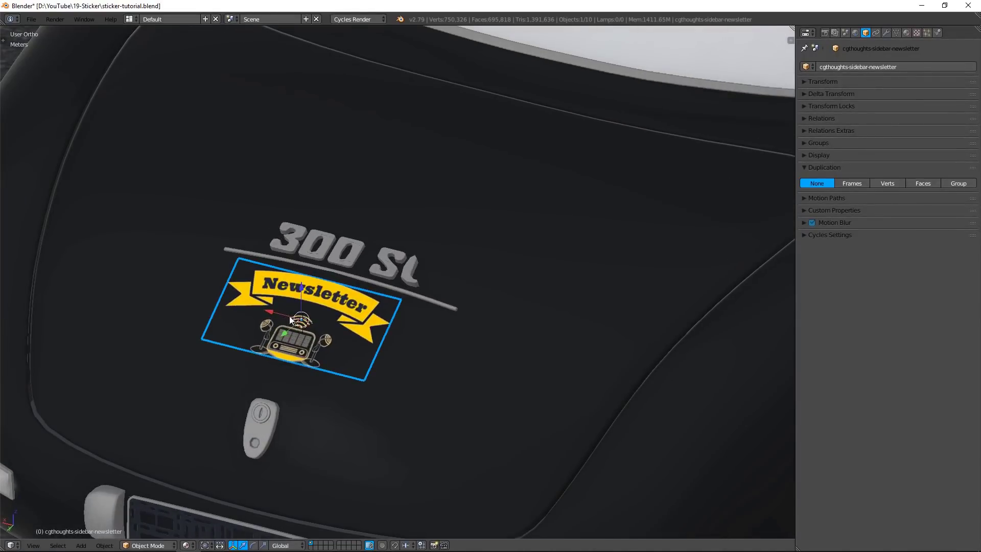
Subdivide the newsletter plane's mesh with 10 cuts and return to Object Mode.
{"action": "left_click", "coordinate": [169, 546]}
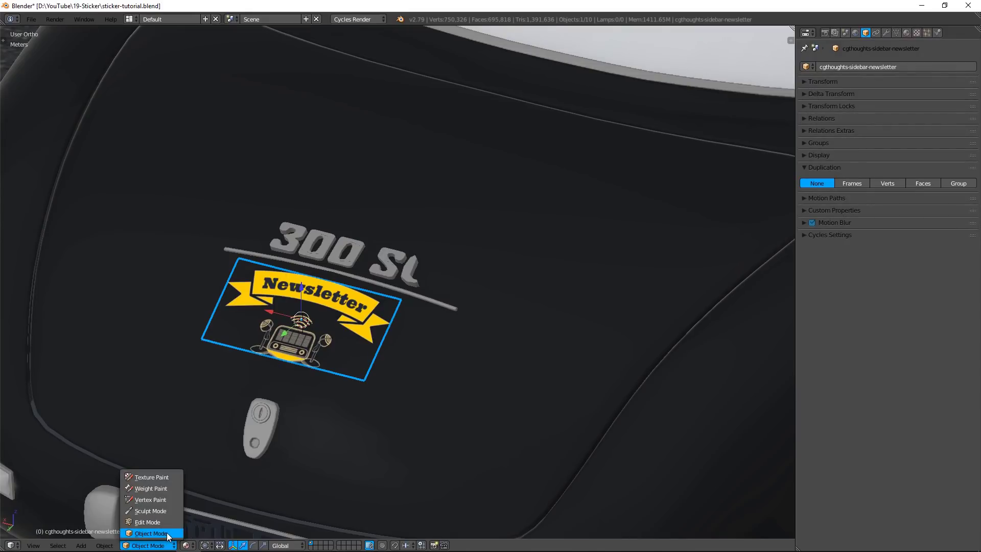
{"action": "left_click", "coordinate": [147, 522]}
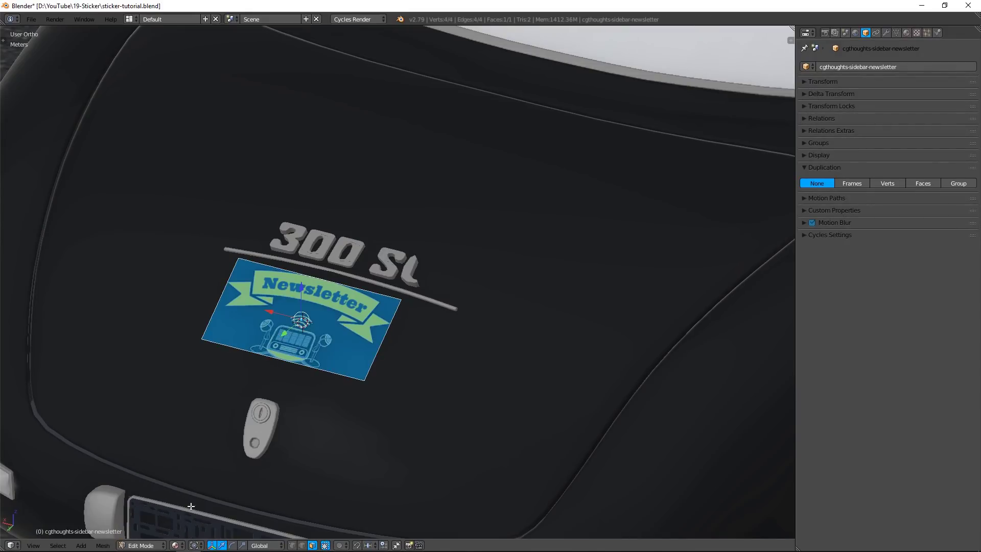
{"action": "key", "text": "w"}
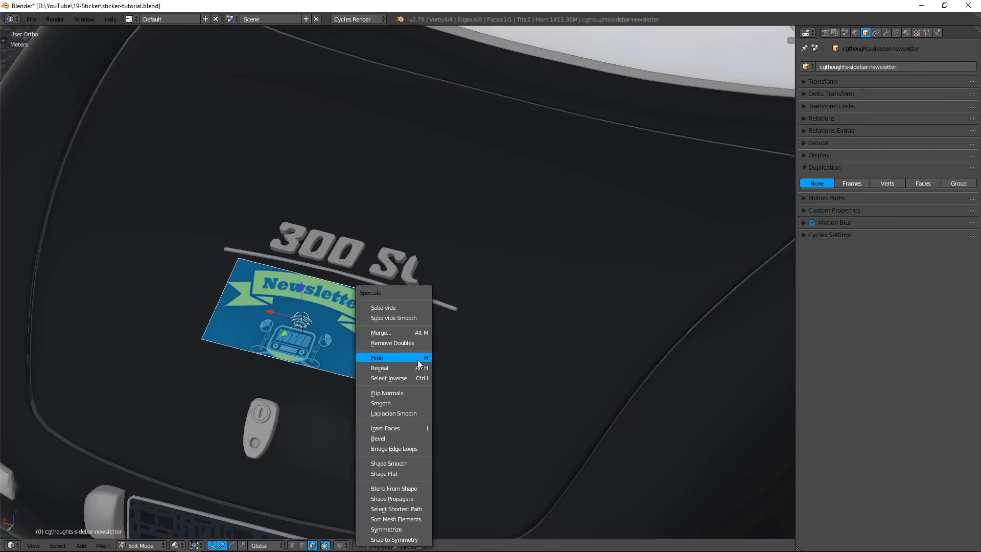
{"action": "left_click", "coordinate": [414, 307]}
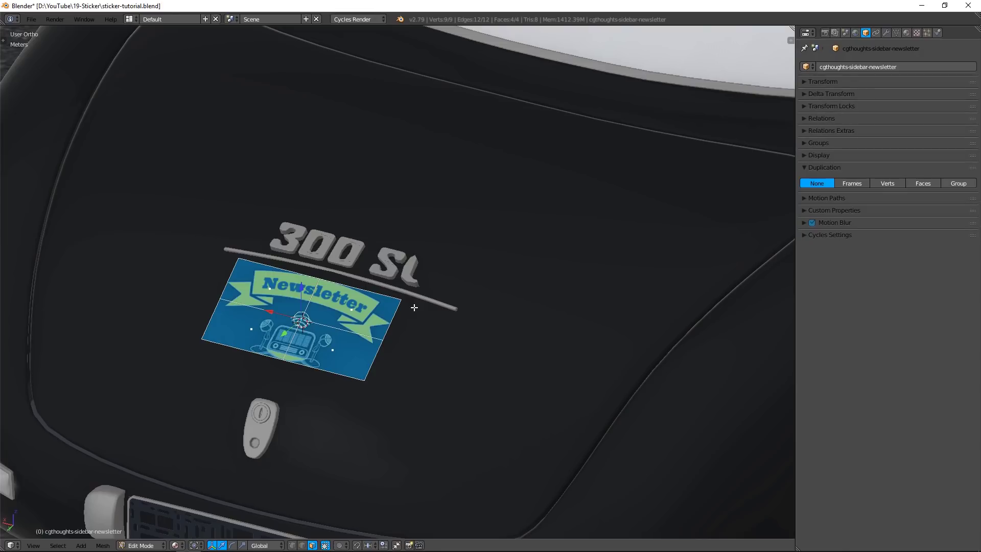
{"action": "key", "text": "F6"}
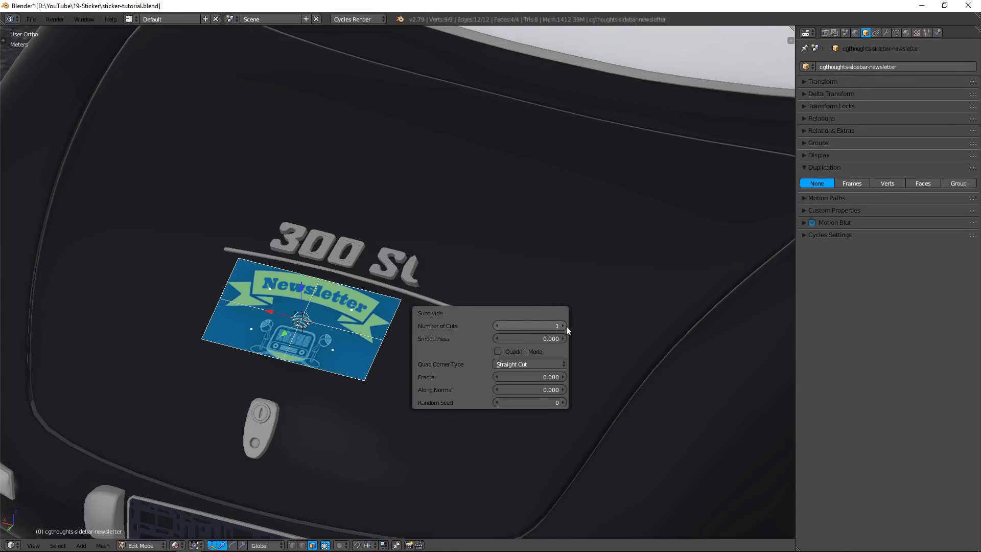
{"action": "left_click_drag", "start_coordinate": [530, 326], "coordinate": [613, 326]}
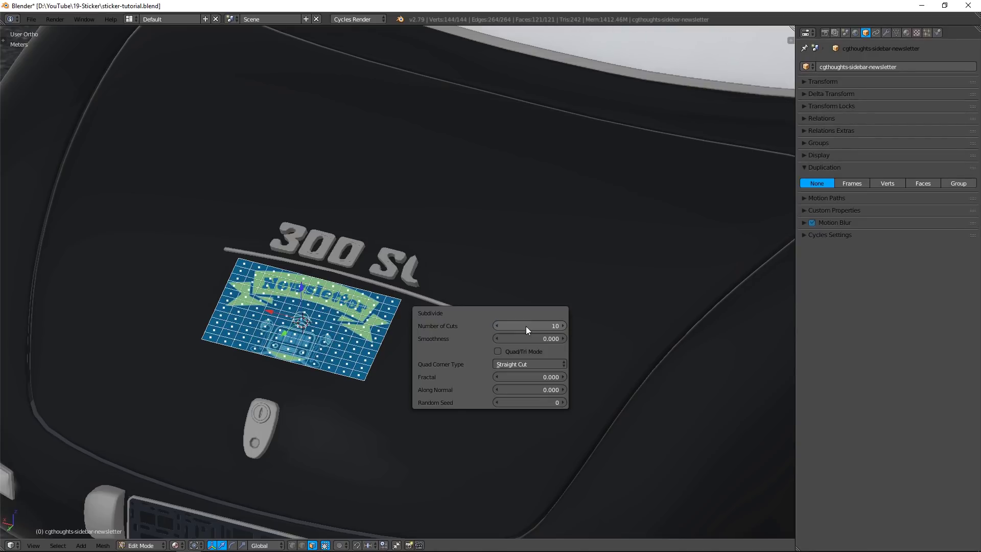
{"action": "key", "text": "Tab"}
Add a Subdivision Surface modifier to the newsletter plane and set its type to Simple.
{"action": "middle_click_drag", "start_coordinate": [352, 322], "coordinate": [294, 305]}
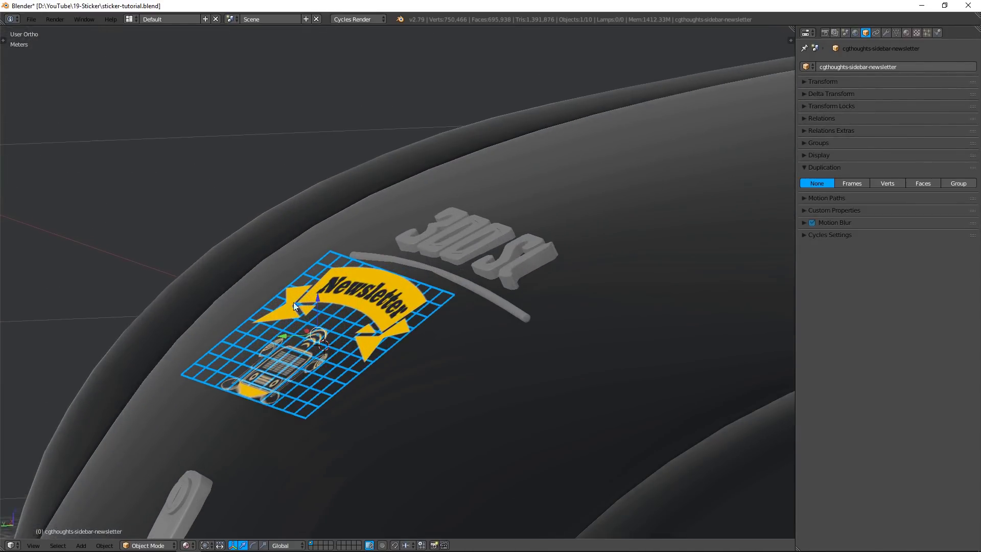
{"action": "left_click", "coordinate": [886, 32]}
{"action": "left_click", "coordinate": [868, 67]}
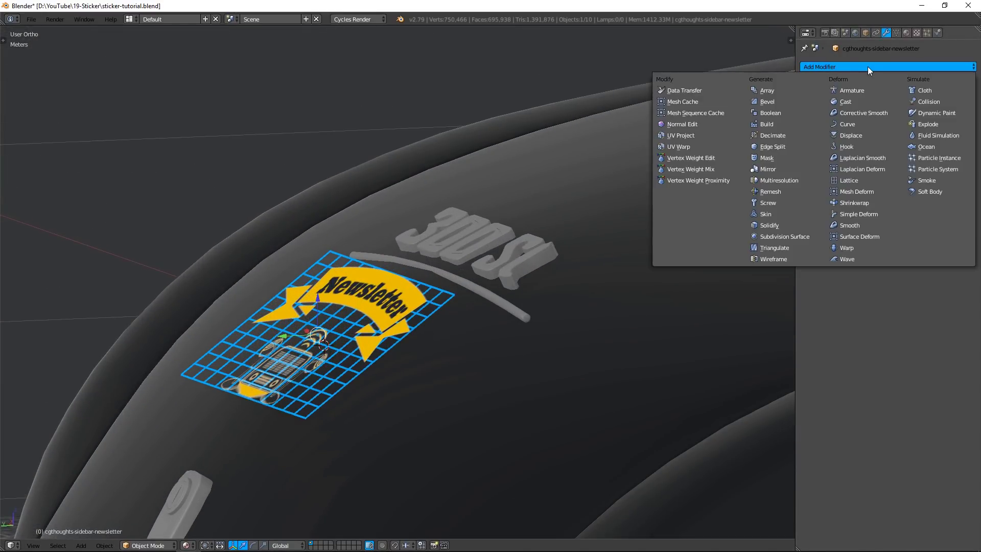
{"action": "left_click", "coordinate": [799, 235]}
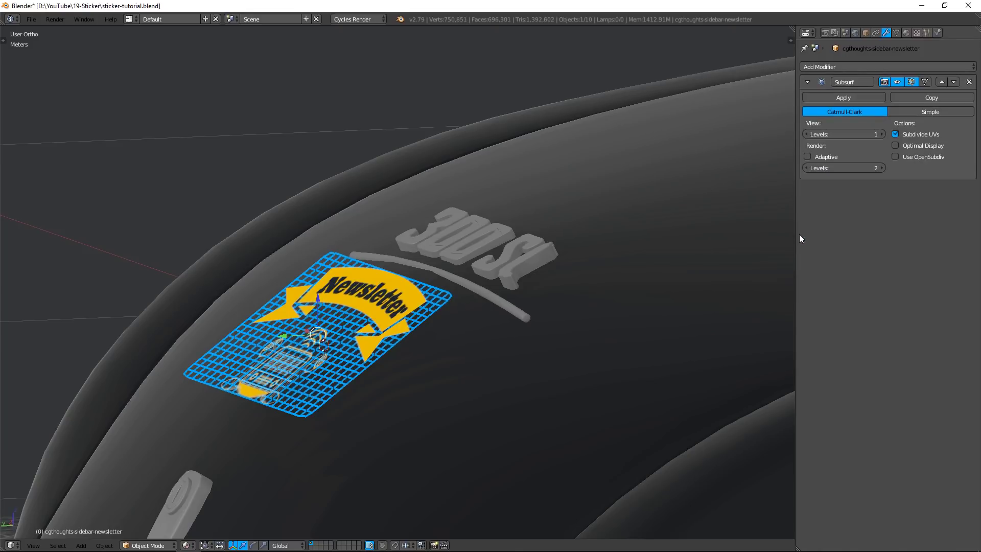
{"action": "left_click", "coordinate": [954, 111]}
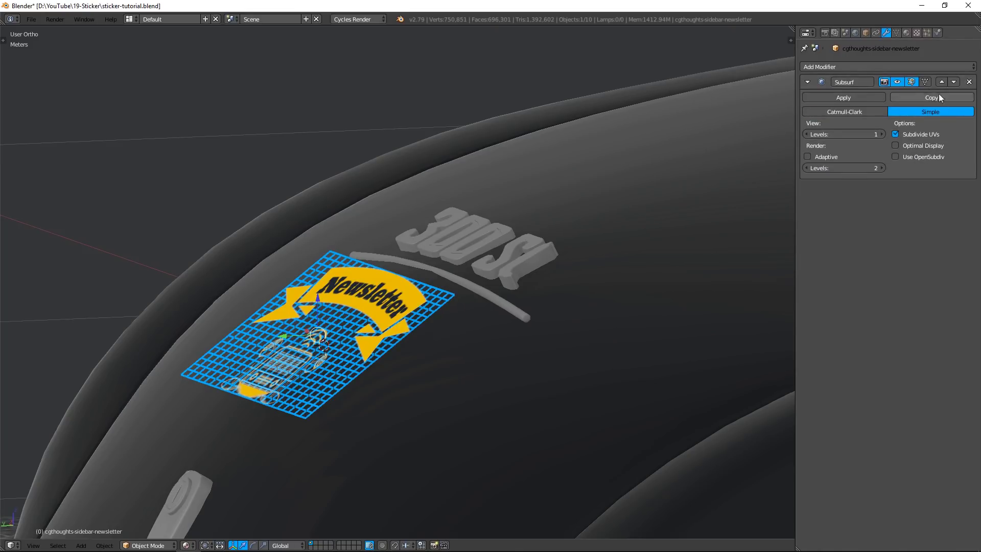
{"action": "left_click", "coordinate": [808, 82]}
Add a Shrinkwrap modifier to the plane in Project mode, targeting Car_Exterior.
{"action": "left_click", "coordinate": [860, 67]}
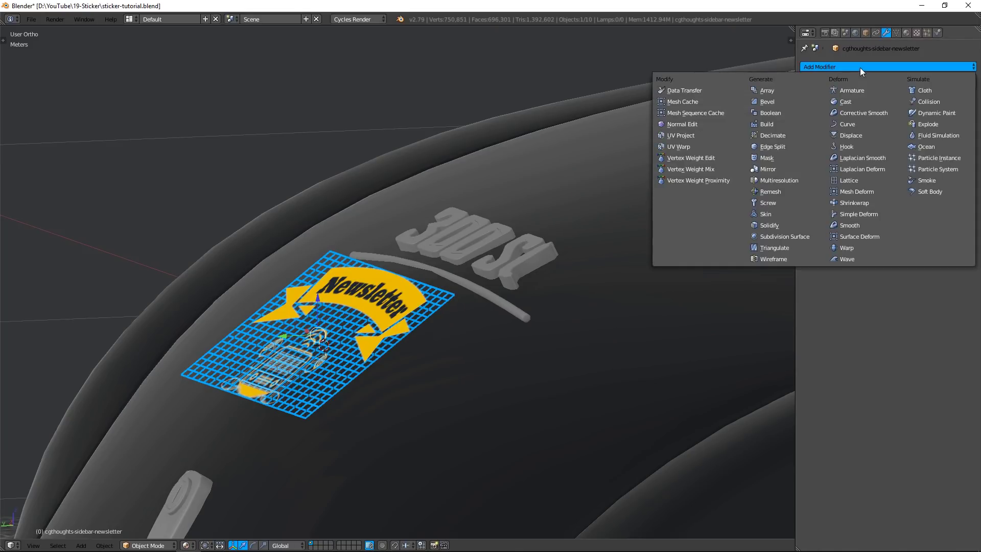
{"action": "left_click", "coordinate": [868, 203]}
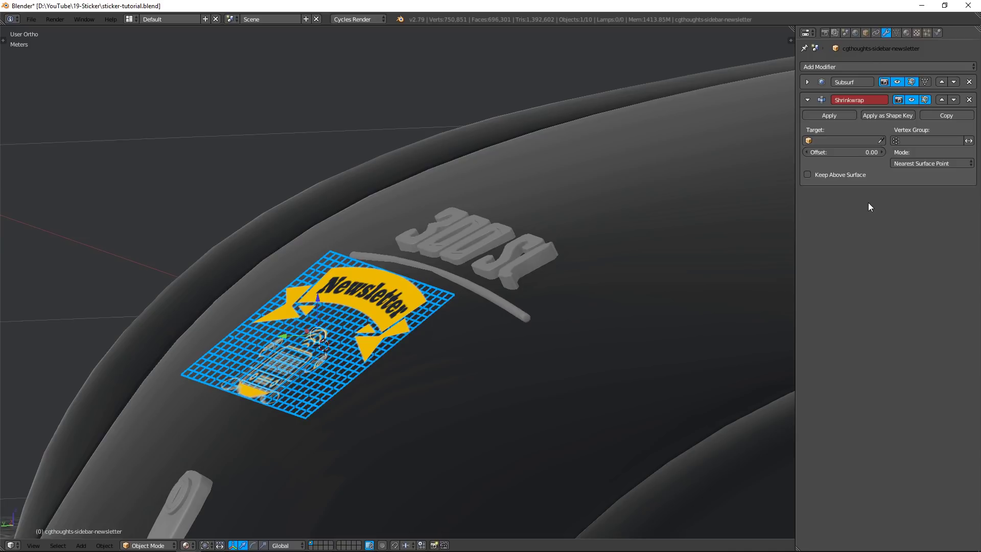
{"action": "left_click", "coordinate": [936, 162]}
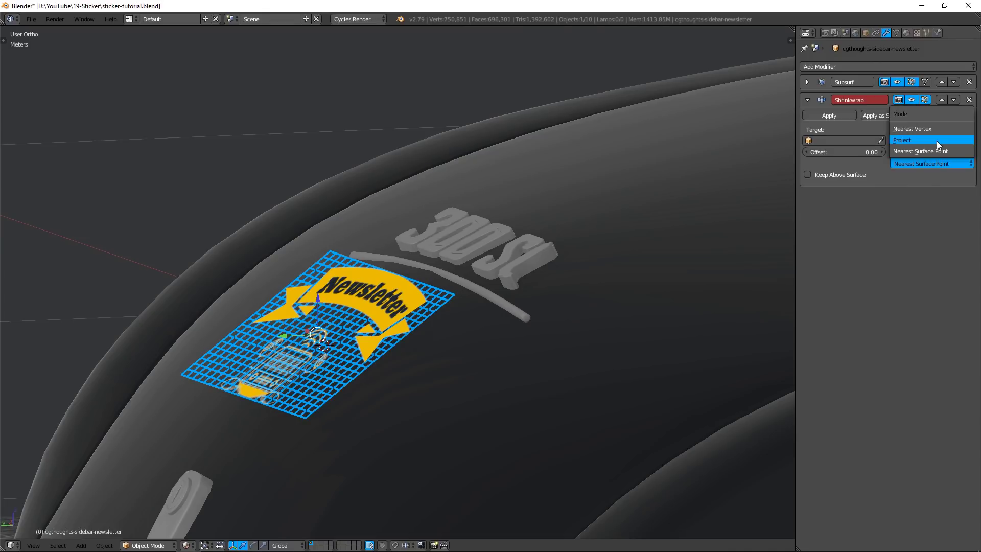
{"action": "left_click", "coordinate": [937, 141]}
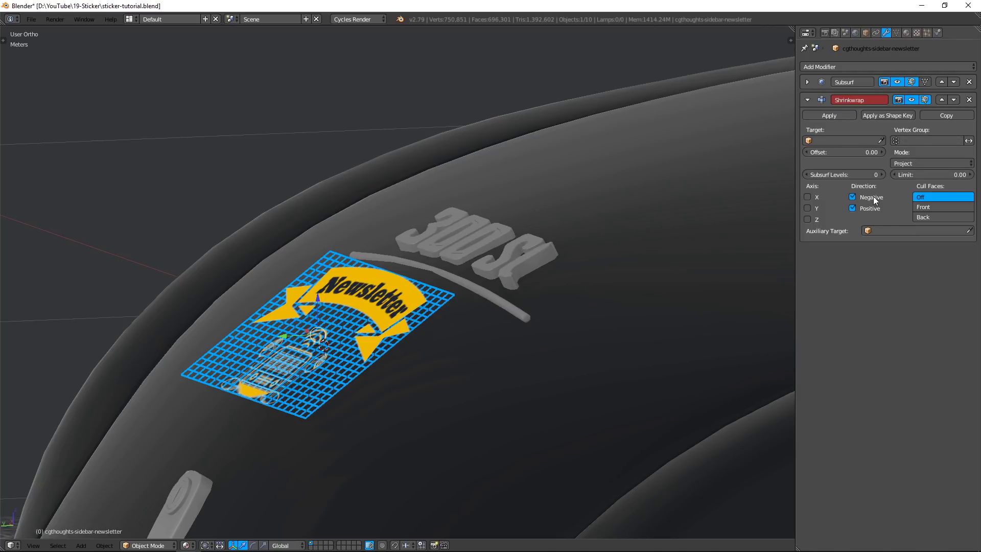
{"action": "left_click", "coordinate": [882, 140]}
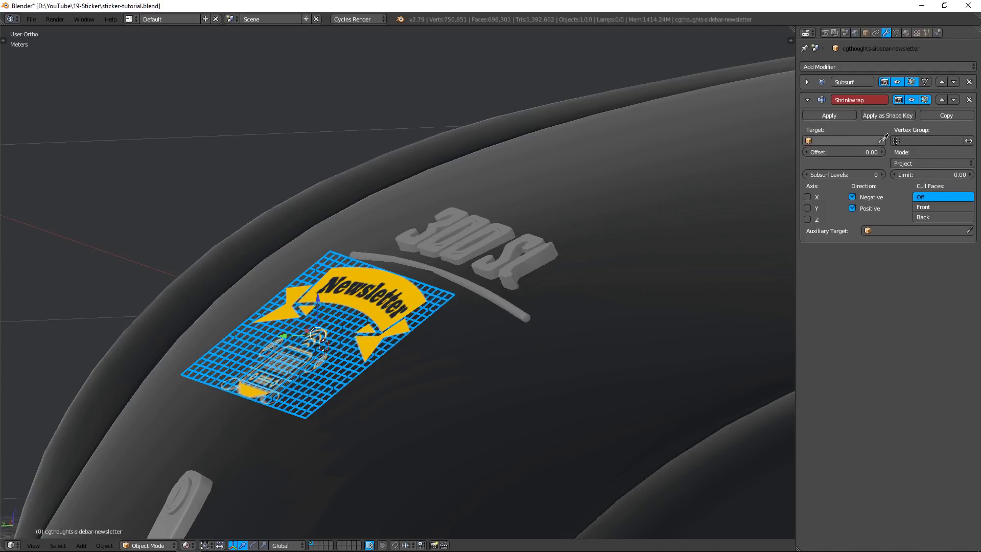
{"action": "left_click", "coordinate": [453, 357]}
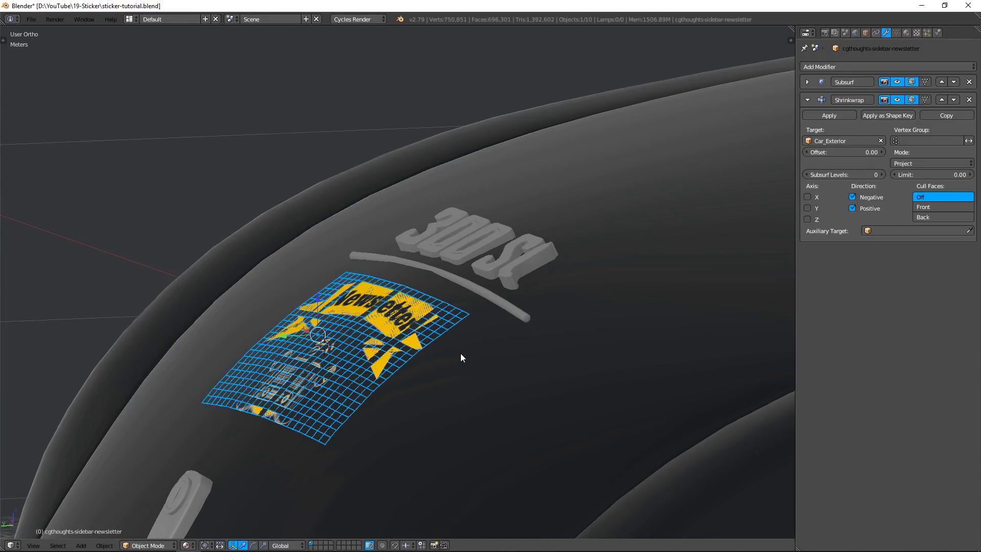
Set the Shrinkwrap offset to 0.005 to lift the sticker slightly off the car body.
{"action": "middle_click_drag", "start_coordinate": [326, 324], "coordinate": [371, 336]}
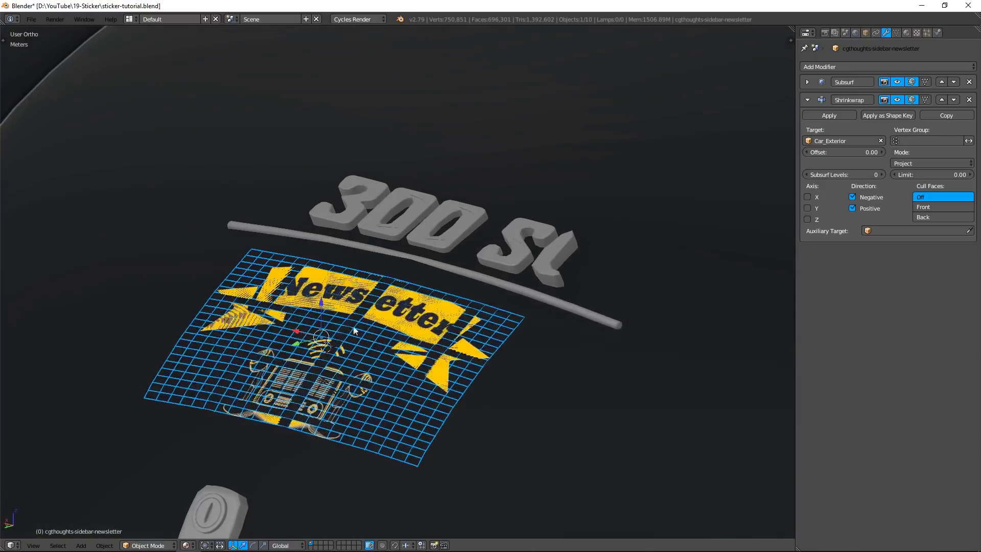
{"action": "left_click", "coordinate": [838, 152]}
{"action": "type", "text": "0.005"}
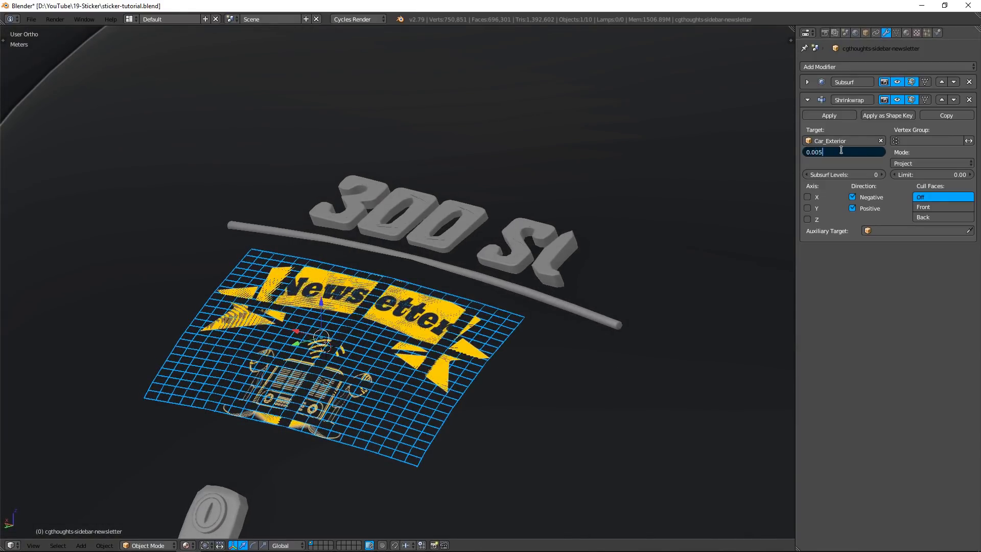
{"action": "key", "text": "Return"}
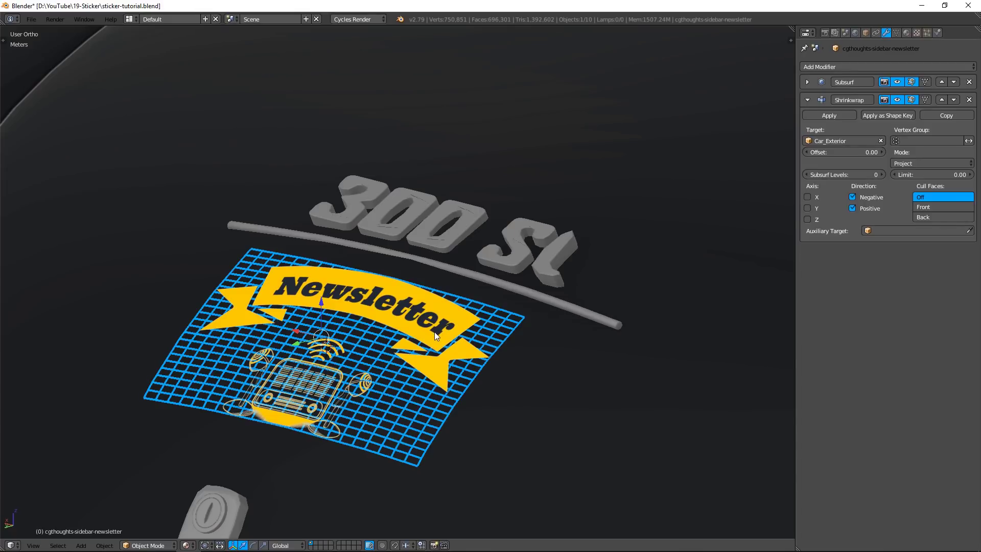
Show the viewport in rendered shading and examine the sticker's edges up close.
{"action": "key", "text": "shift+z"}
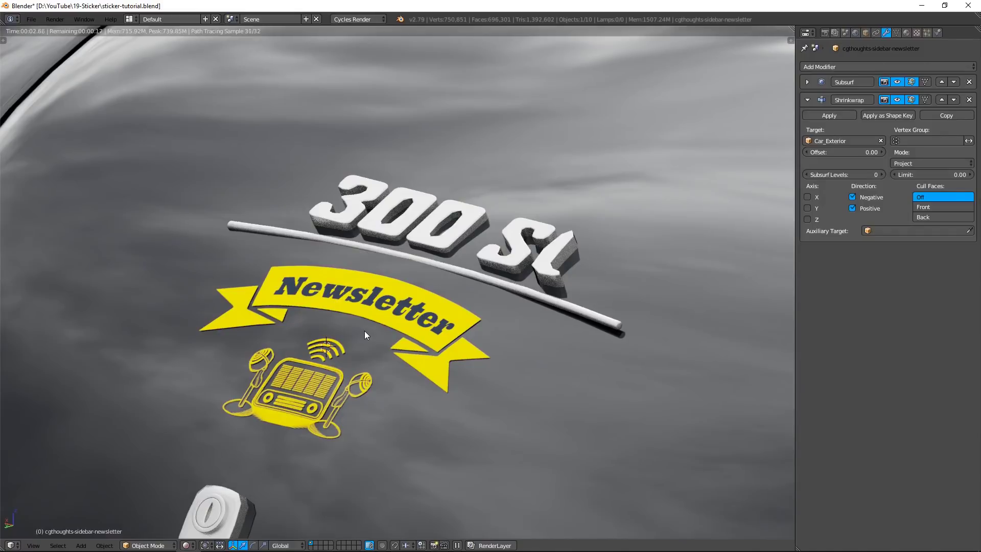
{"action": "scroll", "coordinate": [437, 347], "scroll_direction": "up", "scroll_amount": 5}
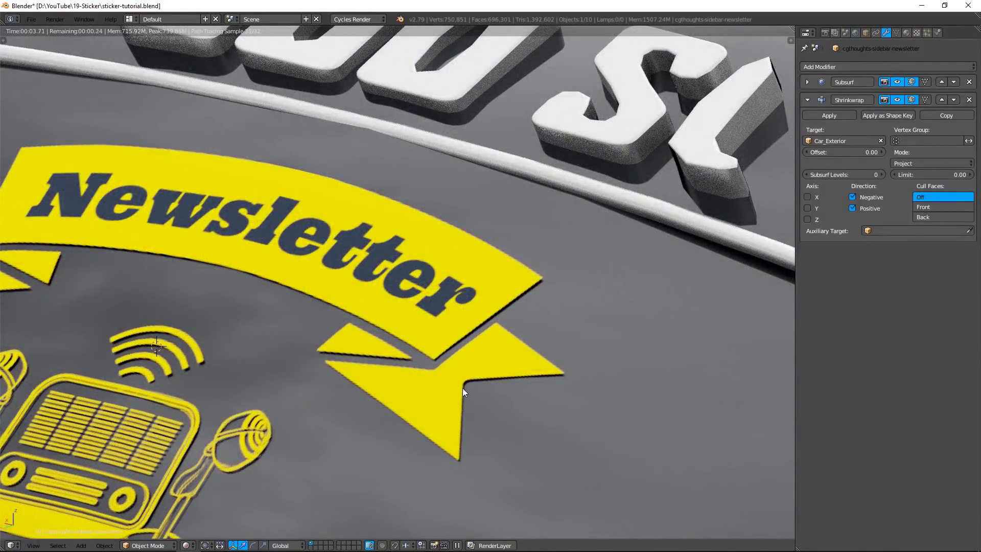
{"action": "scroll", "coordinate": [544, 375], "scroll_direction": "down", "scroll_amount": 5}
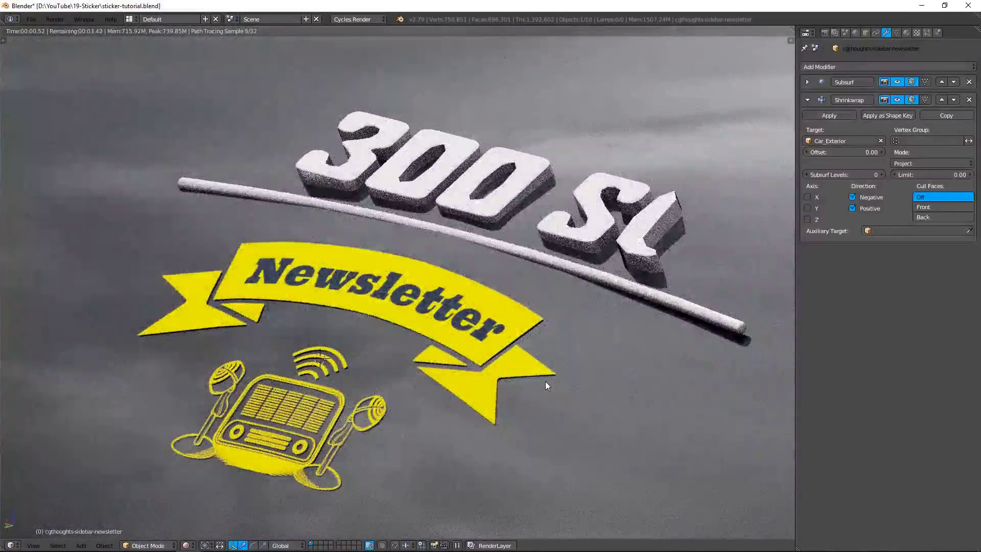
Disable Diffuse, Glossy, Transmission, Volume Scatter and Shadow ray visibility for the sticker, keeping only Camera.
{"action": "left_click", "coordinate": [866, 34]}
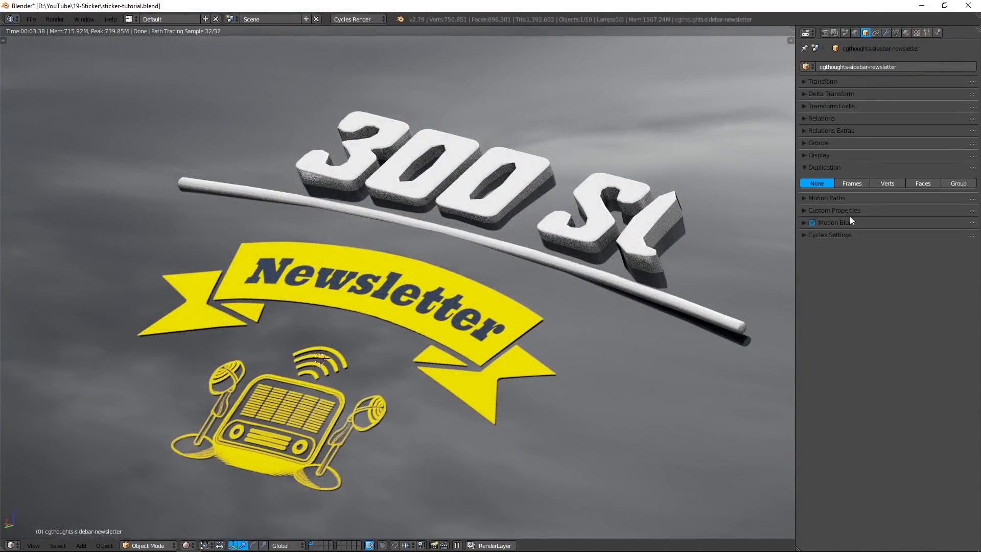
{"action": "left_click", "coordinate": [838, 236]}
{"action": "left_click_drag", "start_coordinate": [824, 279], "coordinate": [824, 287]}
{"action": "left_click_drag", "start_coordinate": [910, 286], "coordinate": [908, 263]}
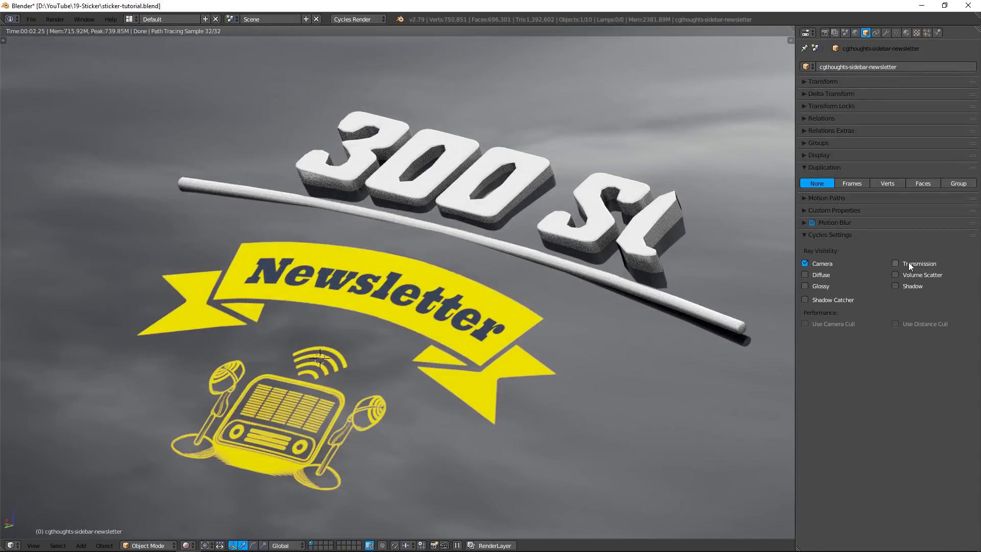
Split the 3D viewport horizontally and turn the lower area into a Node Editor.
{"action": "middle_click_drag", "start_coordinate": [392, 357], "coordinate": [517, 365]}
{"action": "scroll", "coordinate": [379, 350], "scroll_direction": "down", "scroll_amount": 8}
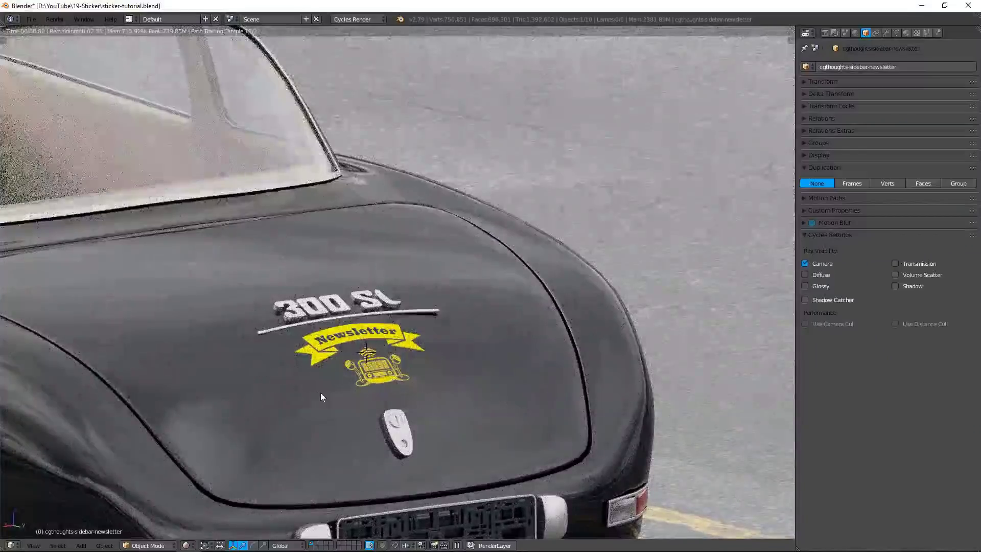
{"action": "left_click_drag", "start_coordinate": [3, 548], "coordinate": [84, 300]}
{"action": "left_click", "coordinate": [11, 545]}
{"action": "left_click", "coordinate": [60, 434]}
Select the car body to view its Car-Paint material nodes, and select the newsletter sticker to view its nodes.
{"action": "middle_click_drag", "start_coordinate": [172, 409], "coordinate": [253, 380]}
{"action": "right_click", "coordinate": [507, 195]}
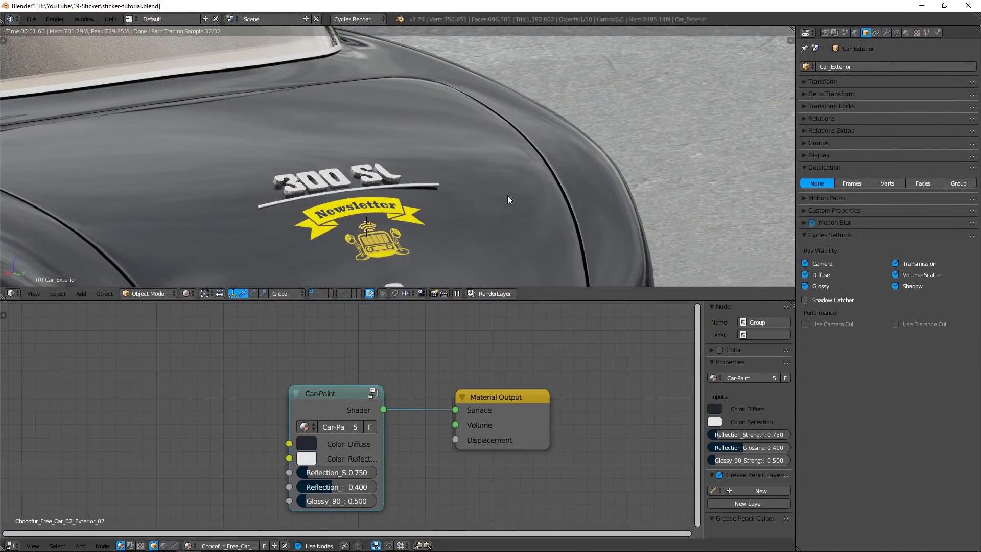
{"action": "right_click", "coordinate": [314, 211]}
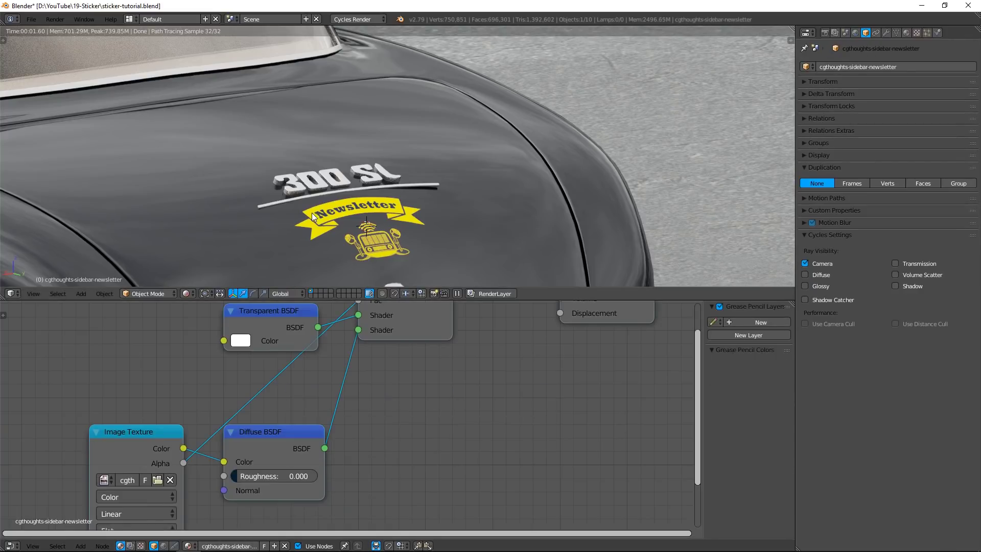
Replace the newsletter sticker's Diffuse BSDF with the pasted Car-Paint group, feeding image color into Color: Diffuse and linking its shader to the Mix Shader.
{"action": "left_click_drag", "start_coordinate": [435, 350], "coordinate": [467, 351]}
{"action": "key", "text": "ctrl+v"}
{"action": "mouse_move", "coordinate": [414, 399]}
{"action": "left_mouse_down"}
{"action": "mouse_move", "coordinate": [464, 394]}
{"action": "mouse_move", "coordinate": [474, 411]}
{"action": "left_mouse_up"}
{"action": "left_click", "coordinate": [367, 424]}
{"action": "key", "text": "x"}
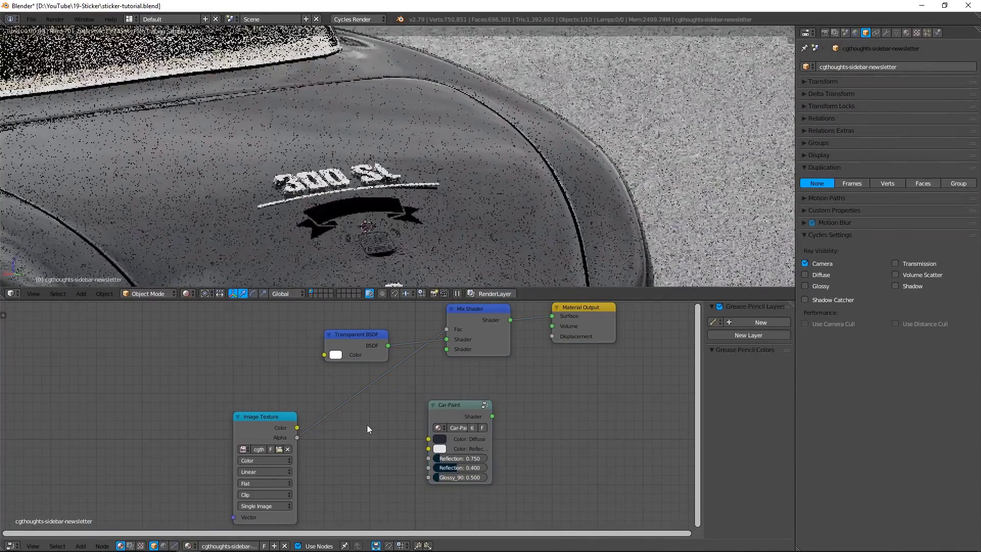
{"action": "left_click_drag", "start_coordinate": [297, 428], "coordinate": [429, 439]}
{"action": "mouse_move", "coordinate": [469, 414]}
{"action": "left_mouse_down"}
{"action": "mouse_move", "coordinate": [384, 421]}
{"action": "mouse_move", "coordinate": [448, 350]}
{"action": "left_mouse_up"}
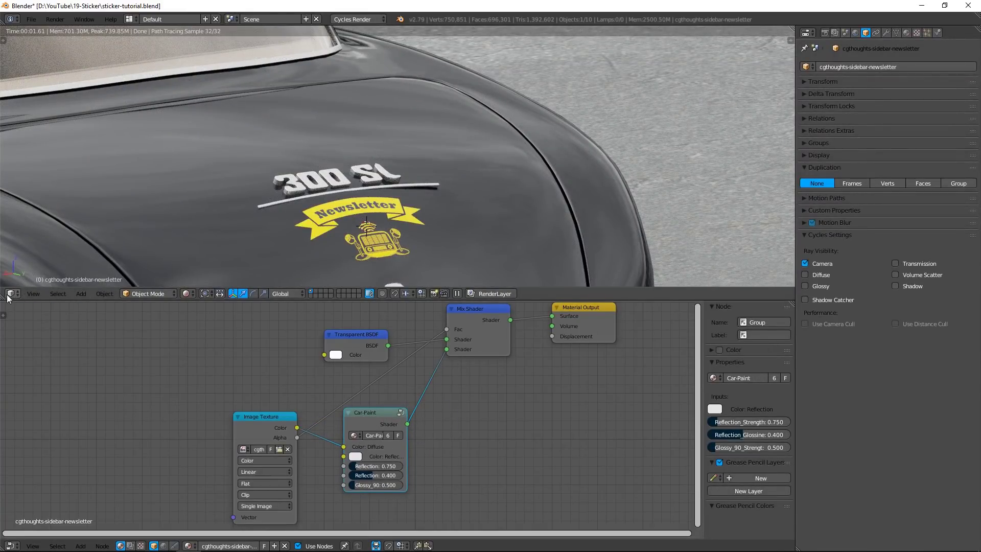
Maximize the 3D viewport, examine the newsletter sticker's paint reflections from another angle, and leave rendered shading.
{"action": "key", "text": "shift+space"}
{"action": "middle_click_drag", "start_coordinate": [358, 341], "coordinate": [506, 407]}
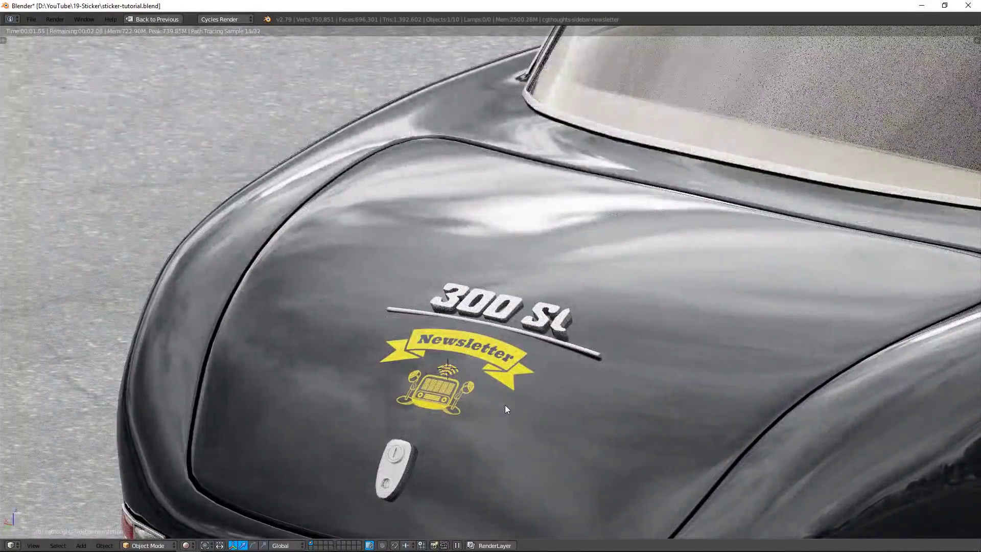
{"action": "key", "text": "shift+z"}
Deselect everything and place the 3D cursor at the front end of the car's hood.
{"action": "mouse_move", "coordinate": [428, 345]}
{"action": "middle_mouse_down"}
{"action": "mouse_move", "coordinate": [386, 329]}
{"action": "mouse_move", "coordinate": [547, 341]}
{"action": "mouse_move", "coordinate": [540, 360]}
{"action": "middle_mouse_up"}
{"action": "scroll", "coordinate": [573, 333], "scroll_direction": "down", "scroll_amount": 10}
{"action": "scroll", "coordinate": [539, 361], "scroll_direction": "down", "scroll_amount": 1}
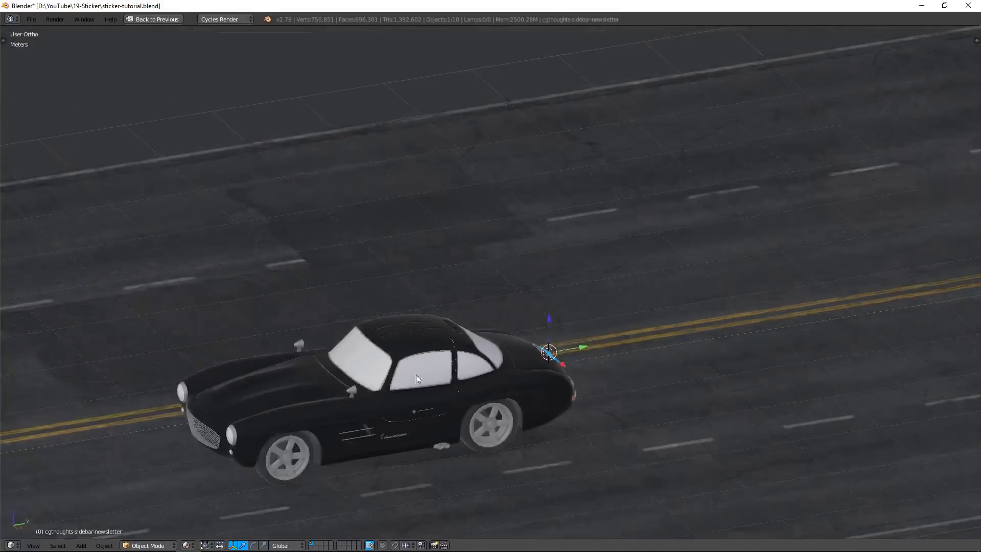
{"action": "middle_click_drag", "start_coordinate": [370, 384], "coordinate": [492, 335], "text": "shift"}
{"action": "scroll", "coordinate": [317, 366], "scroll_direction": "up", "scroll_amount": 6}
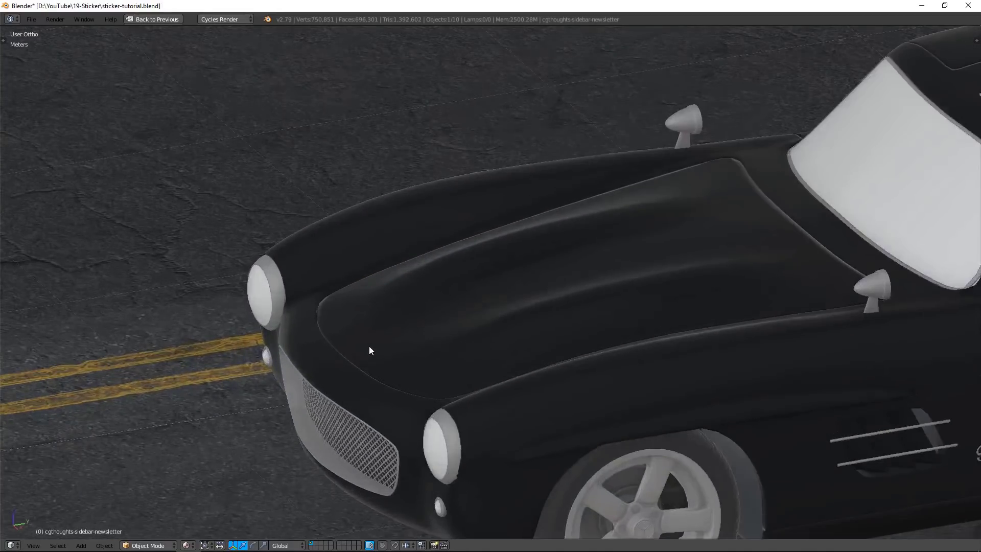
{"action": "middle_click_drag", "start_coordinate": [370, 346], "coordinate": [409, 369]}
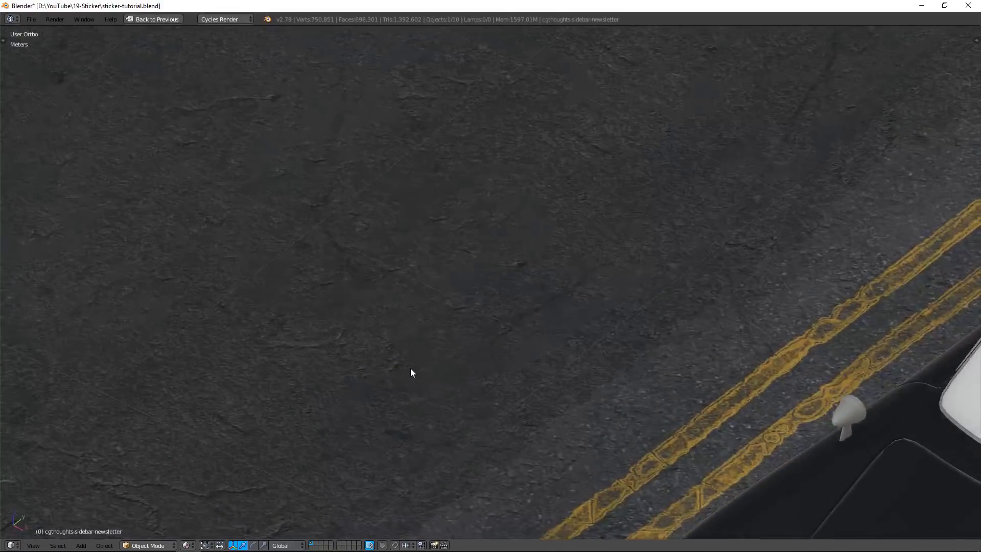
{"action": "scroll", "coordinate": [410, 369], "scroll_direction": "down", "scroll_amount": 5}
{"action": "middle_click_drag", "start_coordinate": [636, 424], "coordinate": [506, 247], "text": "shift"}
{"action": "key", "text": "a"}
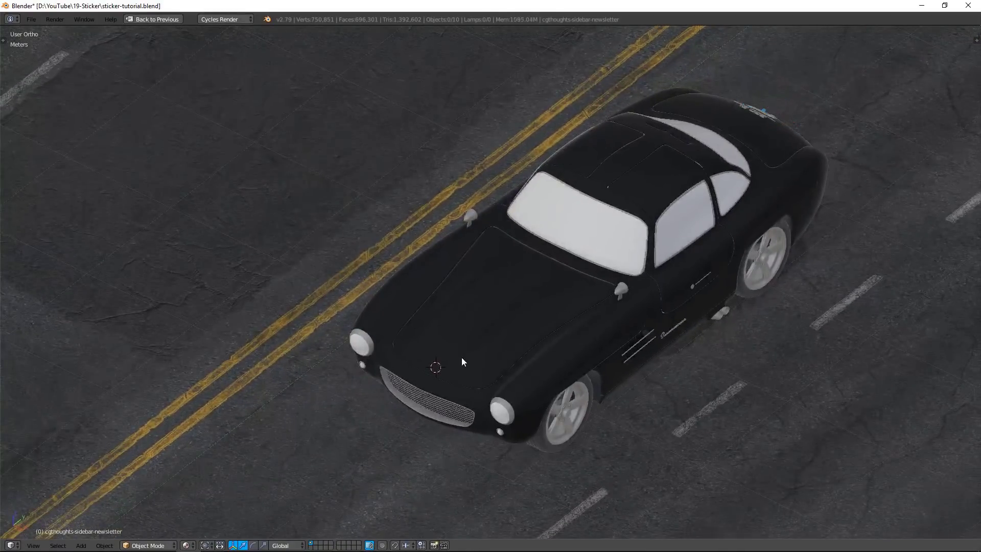
Import cg-thoughts-0.png as an image plane at the 3D cursor and scale it to fit the front of the hood.
{"action": "key", "text": "shift+a"}
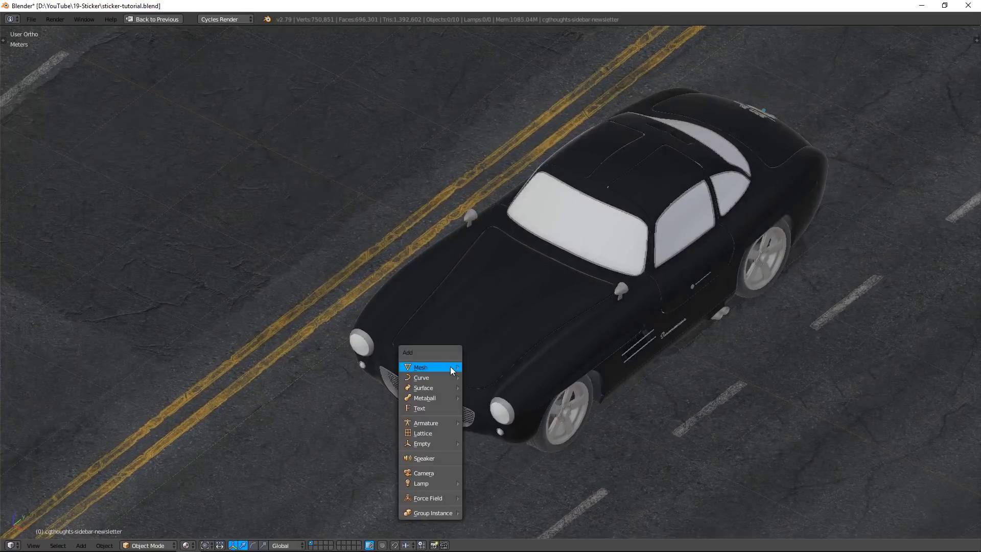
{"action": "mouse_move", "coordinate": [449, 366]}
{"action": "left_click", "coordinate": [510, 471]}
{"action": "double_click", "coordinate": [344, 138]}
{"action": "scroll", "coordinate": [438, 362], "scroll_direction": "up", "scroll_amount": 6}
{"action": "key", "text": "s"}
{"action": "left_click", "coordinate": [493, 394]}
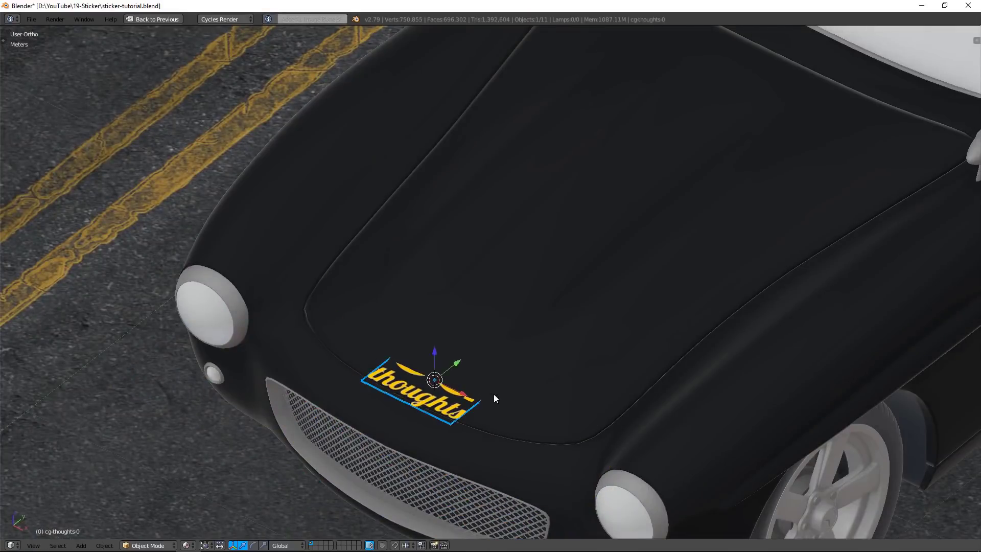
Rotate the logo plane in side view to match the hood's slope and move it along its local Z axis to the surface.
{"action": "key", "text": "KP_3"}
{"action": "key", "text": "z"}
{"action": "key", "text": "r"}
{"action": "left_click", "coordinate": [525, 331]}
{"action": "key", "text": "g"}
{"action": "key", "text": "z"}
{"action": "key", "text": "z"}
{"action": "left_click", "coordinate": [527, 306]}
{"action": "key", "text": "z"}
Slide the logo plane along its local Y axis onto the hood, working in top view.
{"action": "key", "text": "KP_7"}
{"action": "key", "text": "g"}
{"action": "key", "text": "y"}
{"action": "key", "text": "y"}
{"action": "left_click", "coordinate": [529, 285]}
{"action": "middle_click_drag", "start_coordinate": [529, 284], "coordinate": [475, 246]}
{"action": "scroll", "coordinate": [475, 286], "scroll_direction": "down", "scroll_amount": 3}
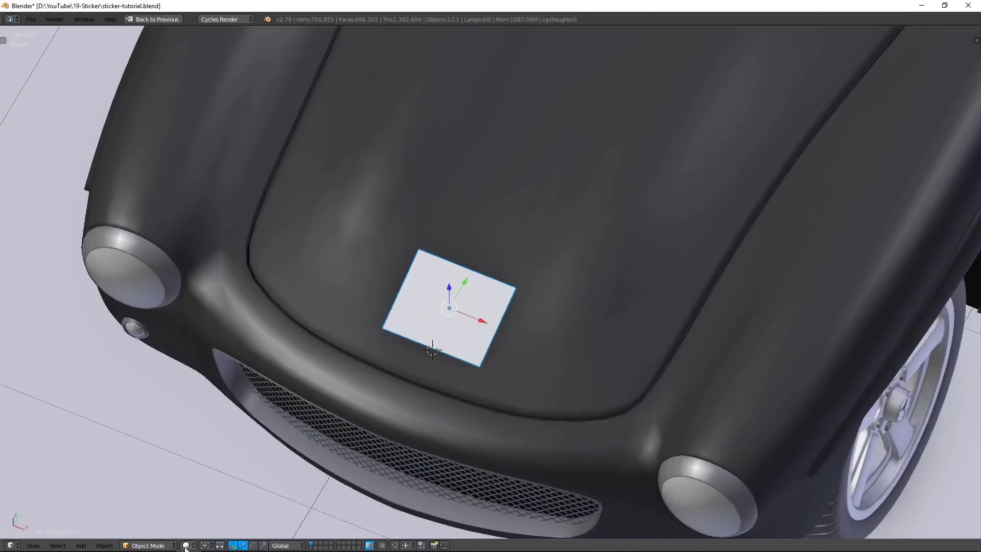
Return to textured shading and subdivide the logo plane with 10 cuts.
{"action": "scroll", "coordinate": [464, 307], "scroll_direction": "up", "scroll_amount": 2}
{"action": "key", "text": "alt+z"}
{"action": "key", "text": "Tab"}
{"action": "key", "text": "w"}
{"action": "left_click", "coordinate": [464, 308]}
{"action": "key", "text": "F6"}
{"action": "left_click", "coordinate": [568, 325]}
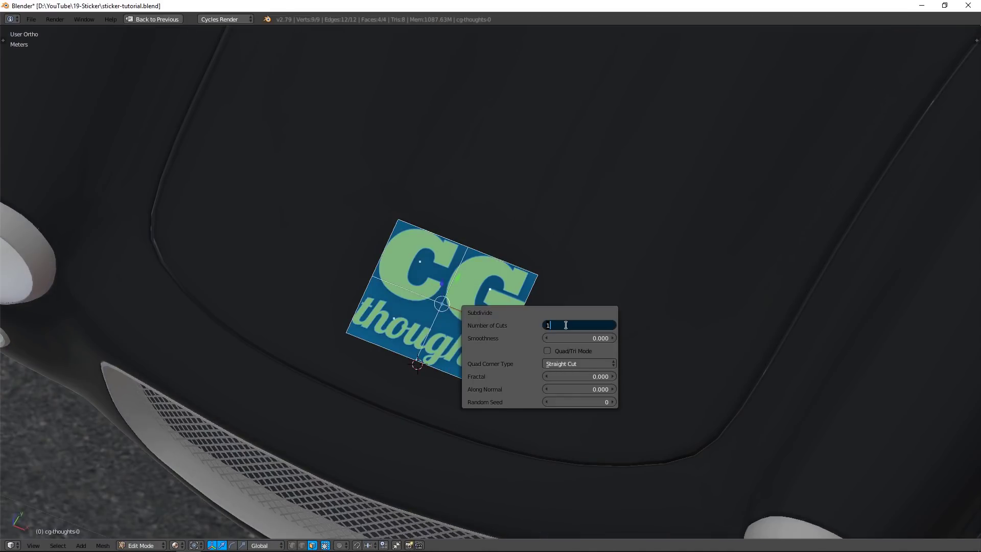
{"action": "type", "text": "0"}
{"action": "key", "text": "Return"}
{"action": "key", "text": "Tab"}
Restore the full layout and add a Subdivision Surface modifier set to Simple to the logo plane.
{"action": "middle_click_drag", "start_coordinate": [580, 335], "coordinate": [541, 288]}
{"action": "key", "text": "ctrl+space"}
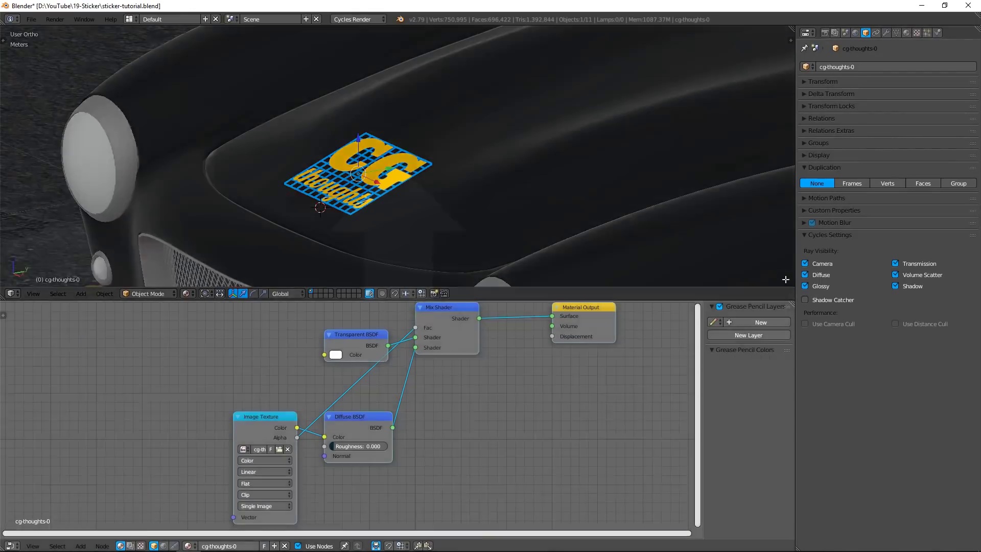
{"action": "left_click", "coordinate": [887, 32]}
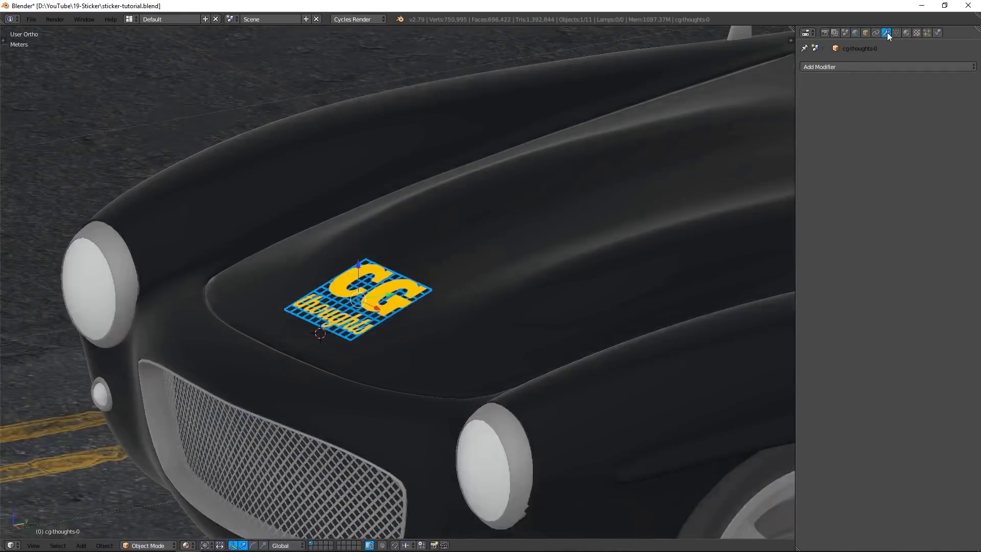
{"action": "left_click", "coordinate": [870, 66]}
{"action": "left_click", "coordinate": [761, 236]}
{"action": "left_click", "coordinate": [946, 111]}
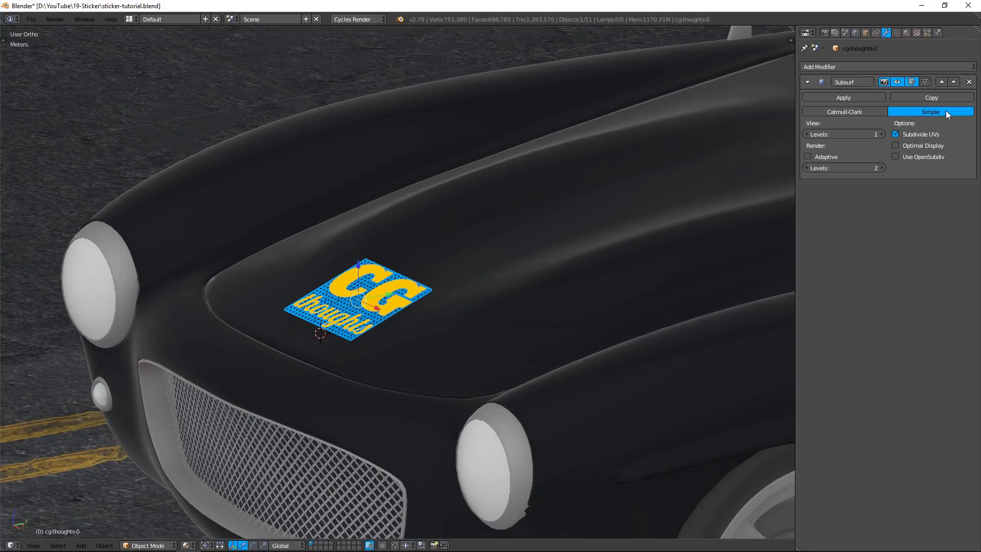
{"action": "left_click", "coordinate": [807, 82]}
Add a Shrinkwrap modifier to the logo plane in Project mode, targeting Car_Exterior, with Negative and Positive directions and a 0.005 offset.
{"action": "left_click", "coordinate": [860, 68]}
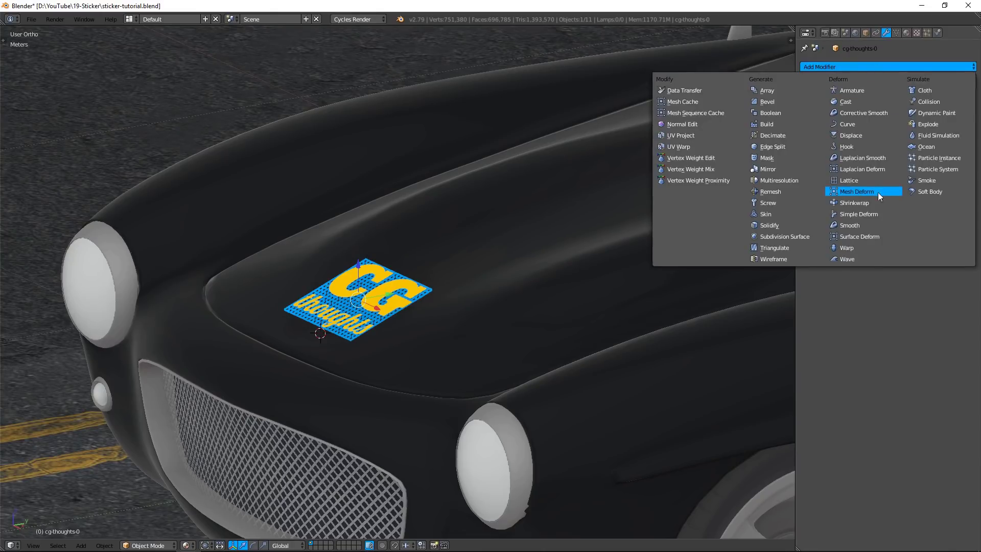
{"action": "left_click", "coordinate": [843, 191]}
{"action": "left_click", "coordinate": [927, 163]}
{"action": "left_click", "coordinate": [927, 142]}
{"action": "left_click", "coordinate": [881, 141]}
{"action": "left_click", "coordinate": [591, 232]}
{"action": "middle_click_drag", "start_coordinate": [590, 232], "coordinate": [741, 199]}
{"action": "left_click", "coordinate": [848, 152]}
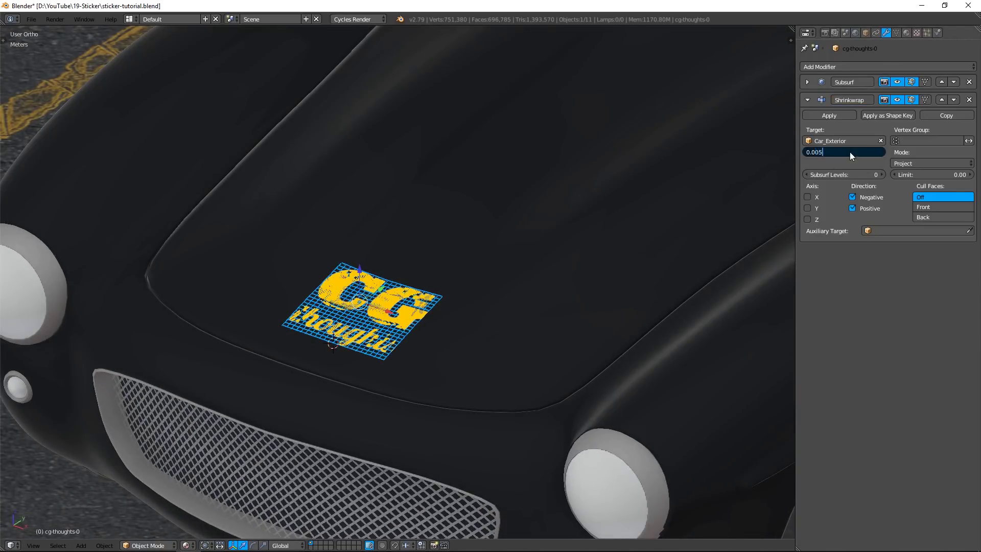
{"action": "key", "text": "Return"}
Show the logo sticker in rendered shading and disable all its ray visibility options except Camera.
{"action": "scroll", "coordinate": [380, 311], "scroll_direction": "up", "scroll_amount": 4}
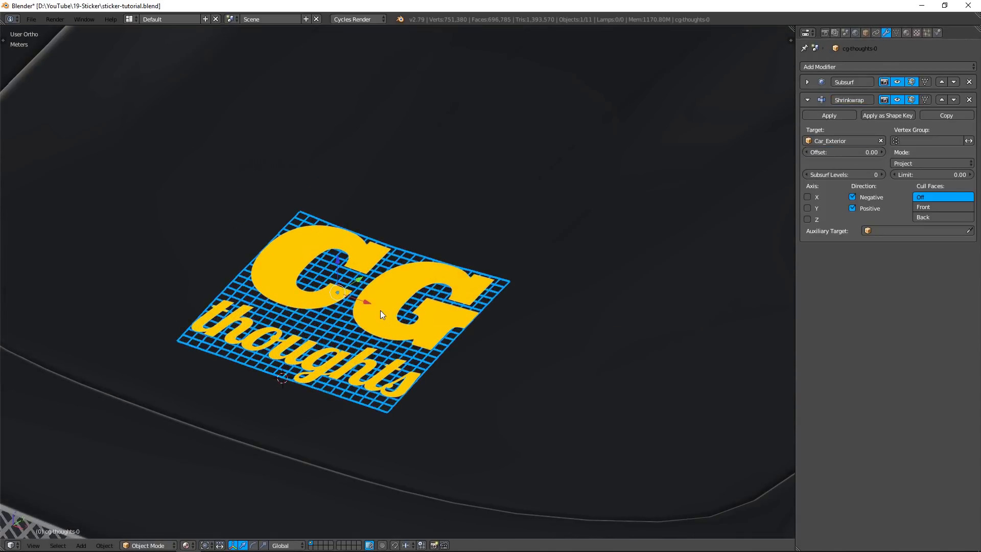
{"action": "key", "text": "shift+z"}
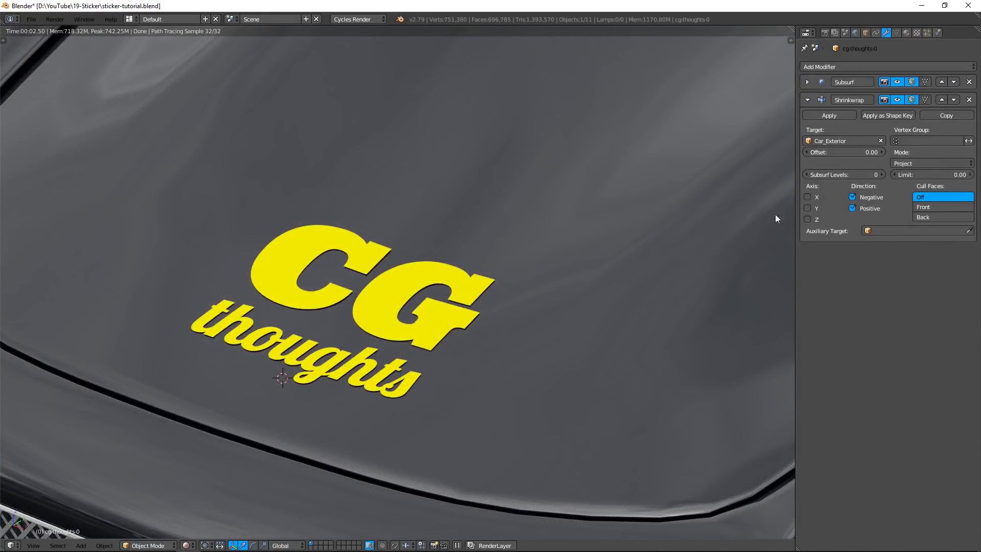
{"action": "left_click", "coordinate": [865, 32]}
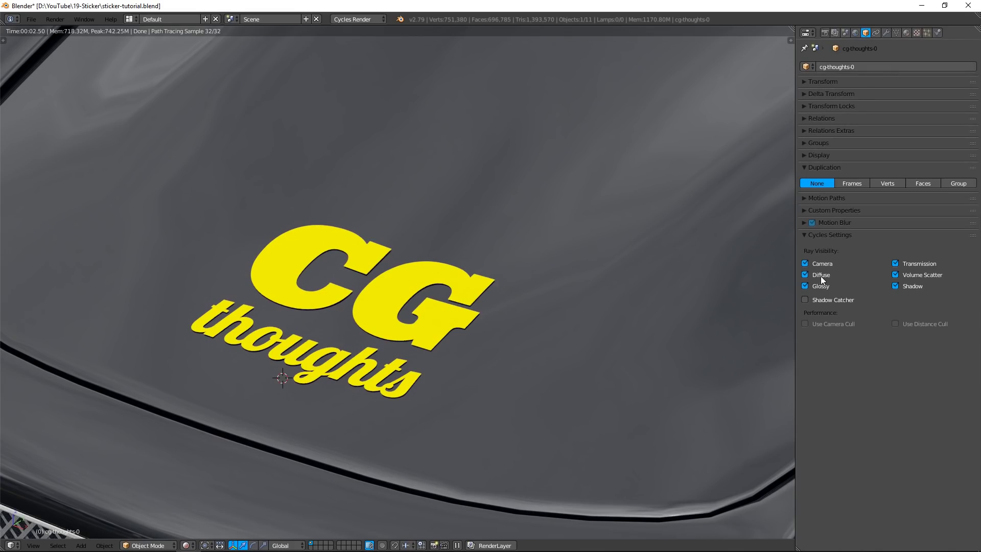
{"action": "left_click", "coordinate": [917, 273]}
{"action": "left_click", "coordinate": [918, 262]}
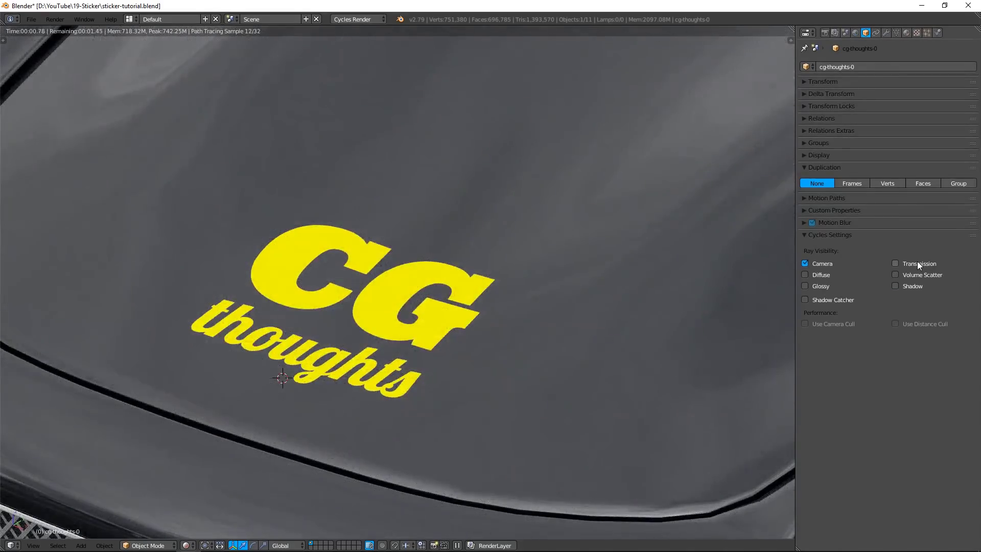
Split the 3D viewport horizontally and turn the lower area into a Node Editor for the logo sticker's material.
{"action": "middle_click_drag", "start_coordinate": [378, 308], "coordinate": [345, 359]}
{"action": "scroll", "coordinate": [345, 359], "scroll_direction": "down", "scroll_amount": 2}
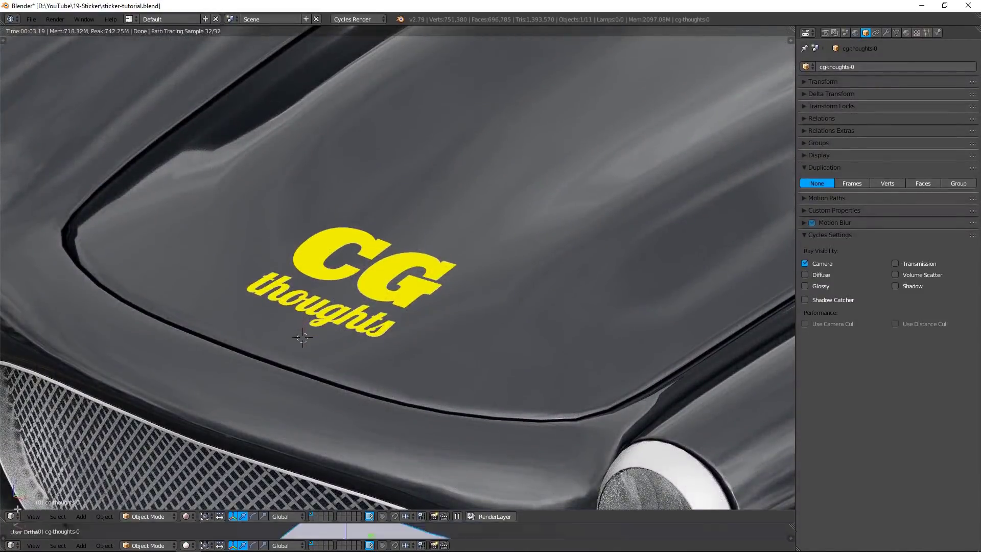
{"action": "key", "text": "ctrl+Up"}
{"action": "left_click", "coordinate": [10, 546]}
{"action": "left_click", "coordinate": [41, 476]}
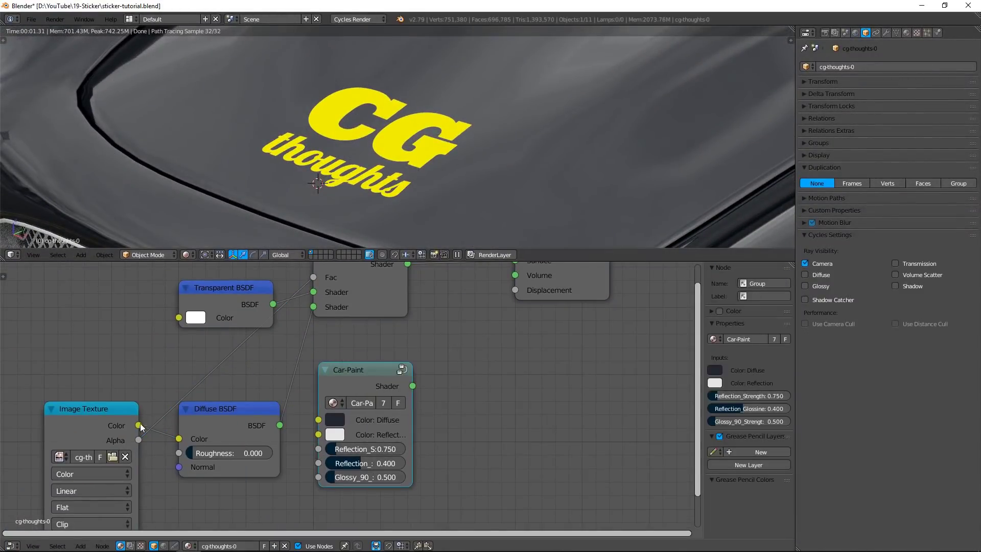
Replace the logo's Diffuse BSDF with the Car-Paint group, linking the image color to Color: Diffuse and its shader to the Mix Shader.
{"action": "left_click_drag", "start_coordinate": [139, 426], "coordinate": [319, 420]}
{"action": "mouse_move", "coordinate": [412, 386]}
{"action": "left_mouse_down"}
{"action": "mouse_move", "coordinate": [381, 345]}
{"action": "mouse_move", "coordinate": [313, 307]}
{"action": "left_mouse_up"}
{"action": "left_click", "coordinate": [251, 410]}
{"action": "key", "text": "x"}
{"action": "left_click_drag", "start_coordinate": [351, 385], "coordinate": [217, 382]}
{"action": "scroll", "coordinate": [306, 175], "scroll_direction": "down", "scroll_amount": 1}
Enlarge the 3D viewport, leave rendered shading, deselect everything and place the 3D cursor on the nose between hood and grille in top view.
{"action": "key", "text": "ctrl+Up"}
{"action": "middle_click_drag", "start_coordinate": [367, 317], "coordinate": [452, 312]}
{"action": "key", "text": "shift+z"}
{"action": "key", "text": "KP_7"}
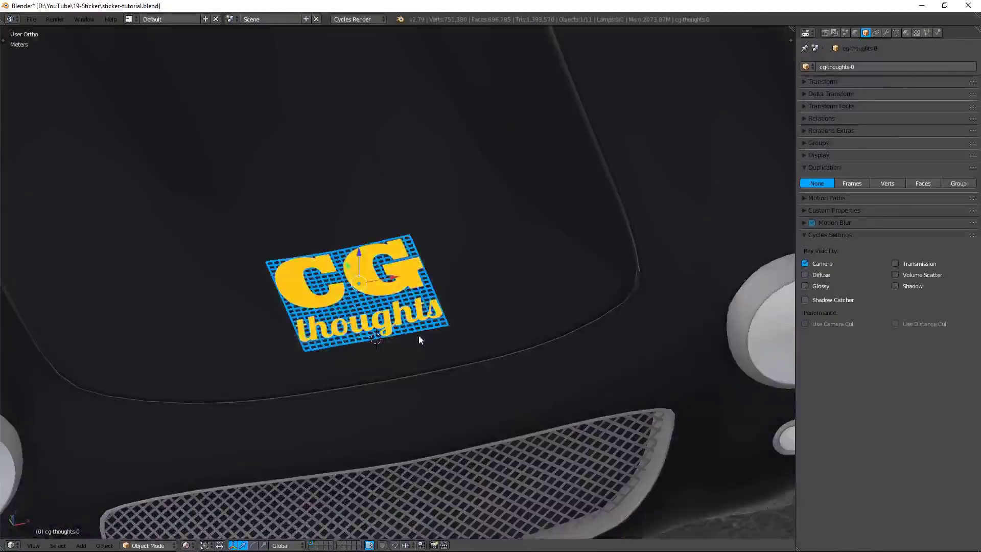
{"action": "key", "text": "a"}
{"action": "left_click", "coordinate": [351, 437]}
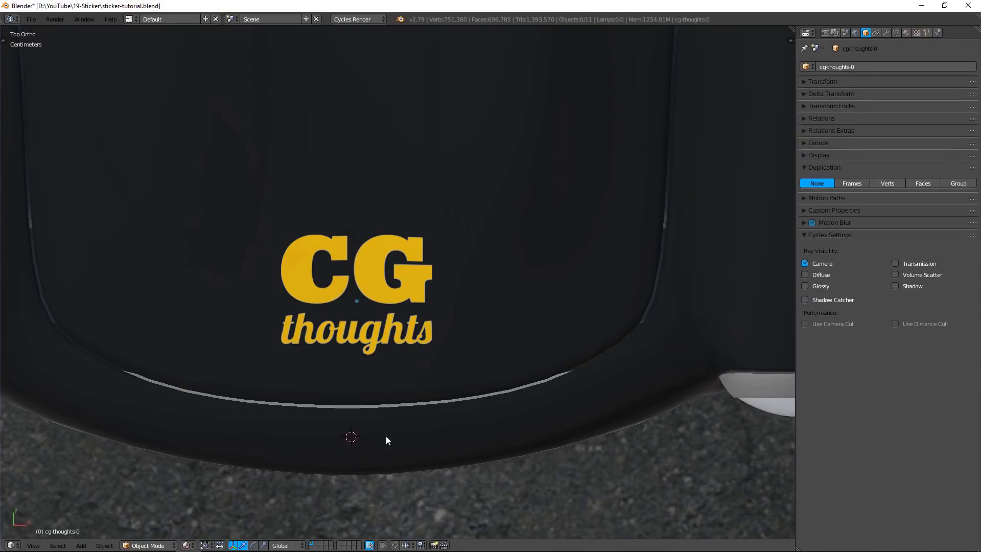
Import grow together.png as an image plane at the 3D cursor and scale it to fit the car's nose.
{"action": "key", "text": "shift+a"}
{"action": "mouse_move", "coordinate": [405, 394]}
{"action": "left_click", "coordinate": [467, 500]}
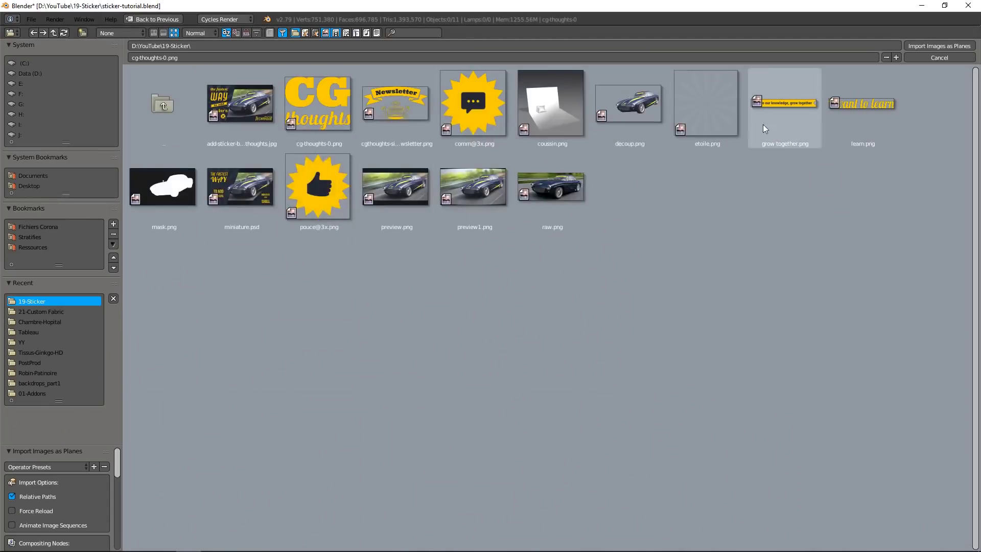
{"action": "double_click", "coordinate": [763, 124]}
{"action": "key", "text": "s"}
{"action": "left_click", "coordinate": [473, 444]}
Rotate the slogan banner in side view to match the nose's slope and move it along its local Z axis to the surface.
{"action": "key", "text": "KP_3"}
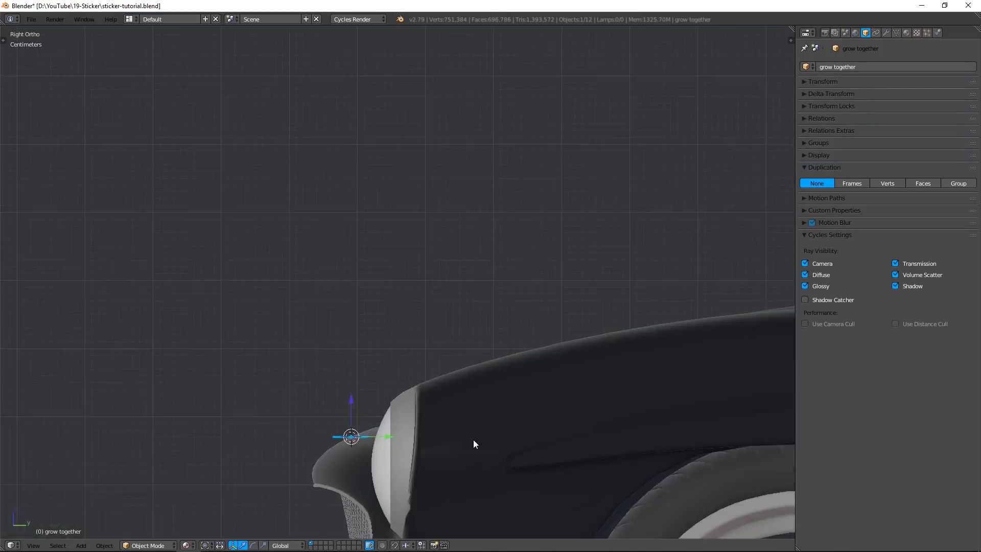
{"action": "scroll", "coordinate": [381, 453], "scroll_direction": "up", "scroll_amount": 5}
{"action": "key", "text": "r"}
{"action": "left_click", "coordinate": [415, 344]}
{"action": "key", "text": "g"}
{"action": "key", "text": "z"}
{"action": "key", "text": "z"}
Subdivide the slogan banner plane with 10 cuts.
{"action": "middle_click_drag", "start_coordinate": [348, 333], "coordinate": [381, 377]}
{"action": "key", "text": "Tab"}
{"action": "key", "text": "w"}
{"action": "left_click", "coordinate": [403, 306]}
{"action": "key", "text": "F6"}
{"action": "left_click", "coordinate": [514, 326]}
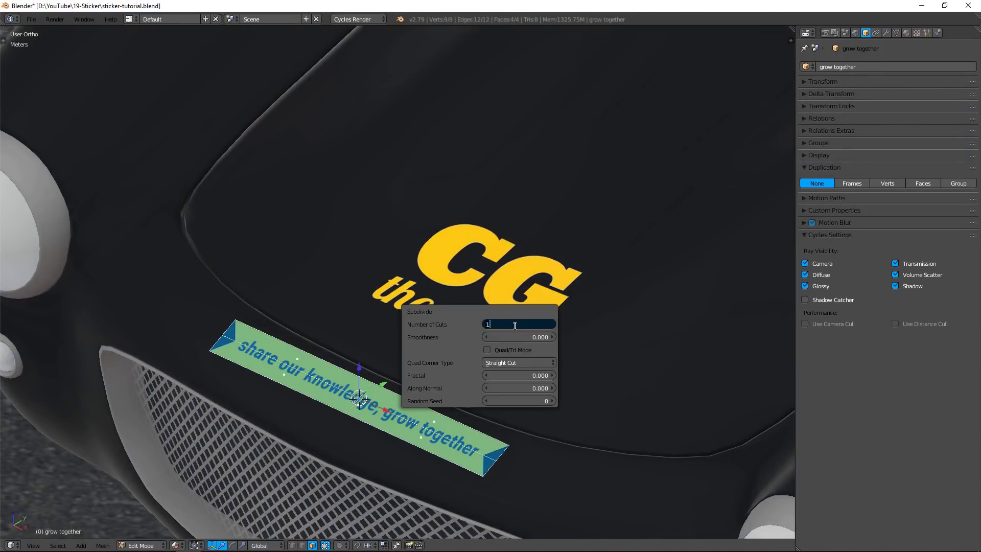
{"action": "type", "text": "10"}
{"action": "key", "text": "Return"}
{"action": "key", "text": "Tab"}
Add a Subdivision Surface modifier set to Simple to the slogan banner.
{"action": "left_click", "coordinate": [886, 33]}
{"action": "left_click", "coordinate": [886, 67]}
{"action": "left_click", "coordinate": [801, 237]}
{"action": "left_click", "coordinate": [928, 112]}
Add a Shrinkwrap modifier to the banner in Project mode, targeting Car_Exterior, with Negative and Positive directions and a 0.01 offset.
{"action": "left_click", "coordinate": [888, 67]}
{"action": "left_click", "coordinate": [859, 202]}
{"action": "left_click", "coordinate": [926, 243]}
{"action": "left_click", "coordinate": [925, 223]}
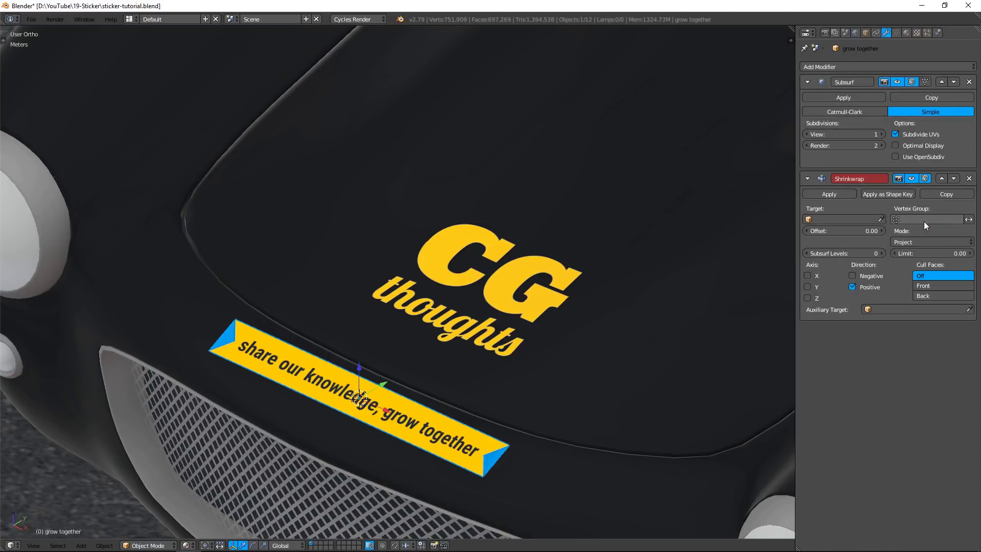
{"action": "left_click", "coordinate": [562, 477]}
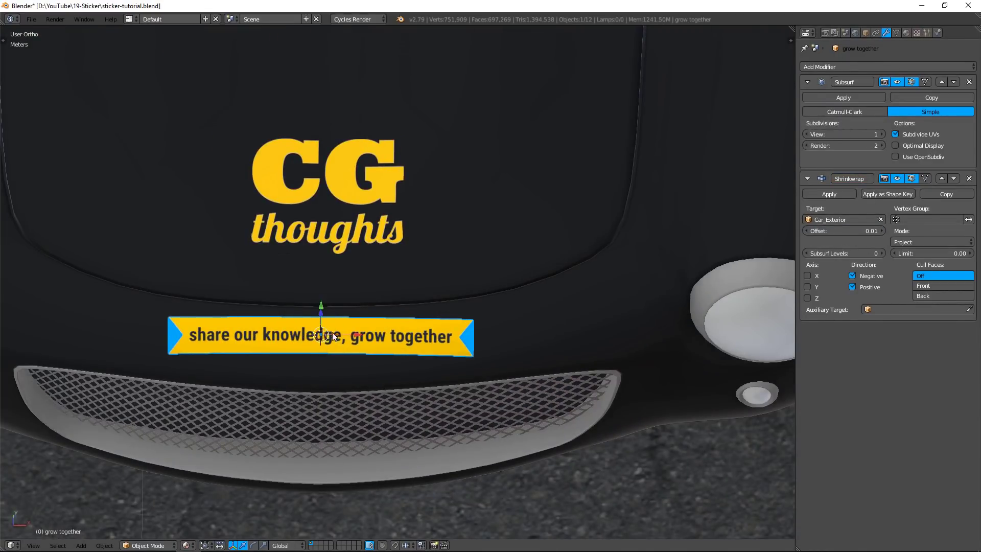
Add a Simple Deform modifier to the slogan banner and move it above the Shrinkwrap modifier.
{"action": "left_click", "coordinate": [807, 178]}
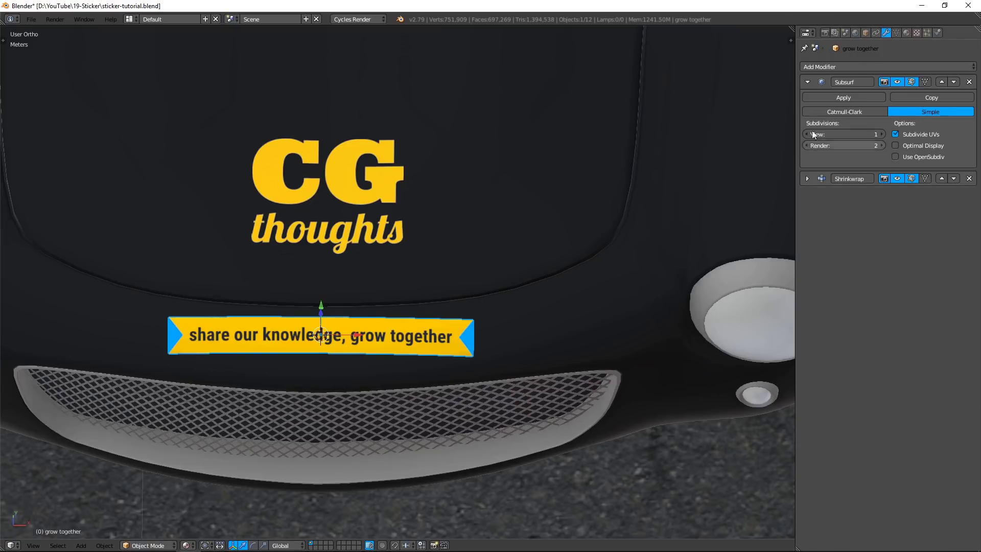
{"action": "left_click", "coordinate": [808, 82]}
{"action": "left_click", "coordinate": [884, 65]}
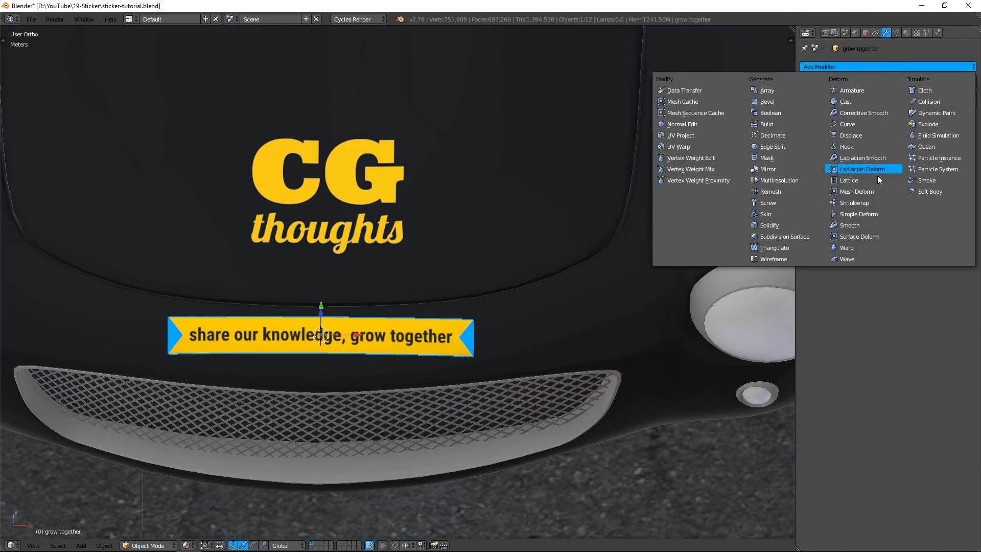
{"action": "left_click", "coordinate": [877, 214]}
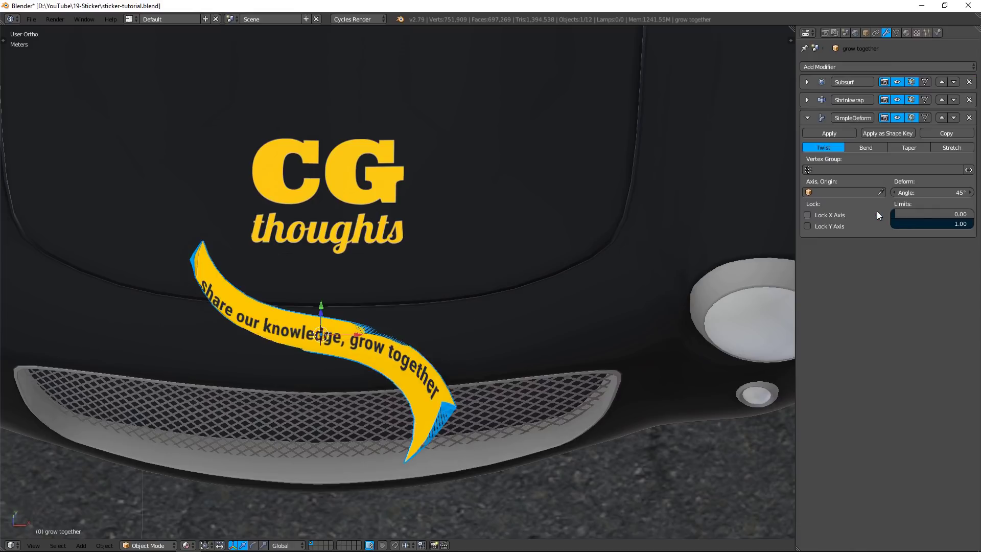
{"action": "left_click", "coordinate": [941, 118]}
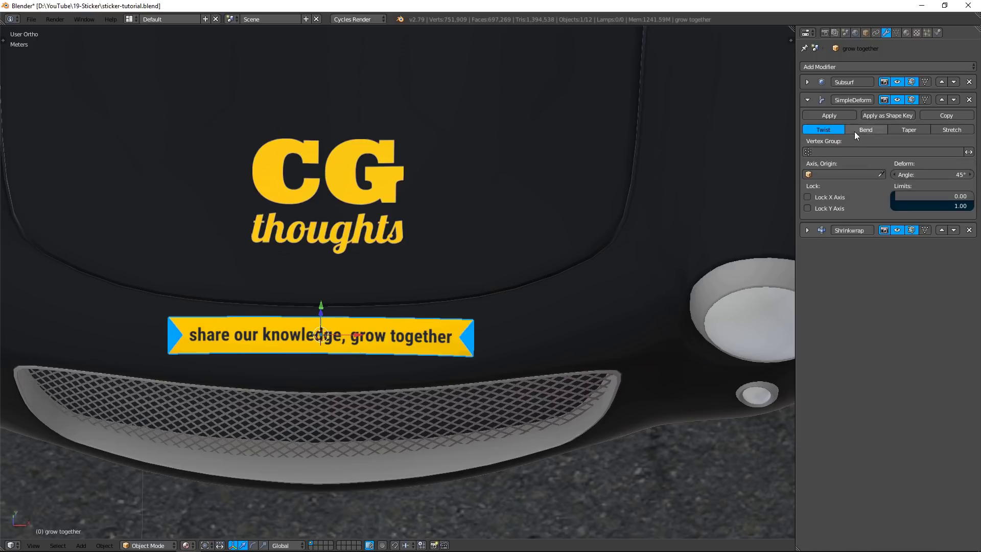
Set the banner's Simple Deform modifier to Bend with an angle of 14.8°.
{"action": "left_click", "coordinate": [877, 129]}
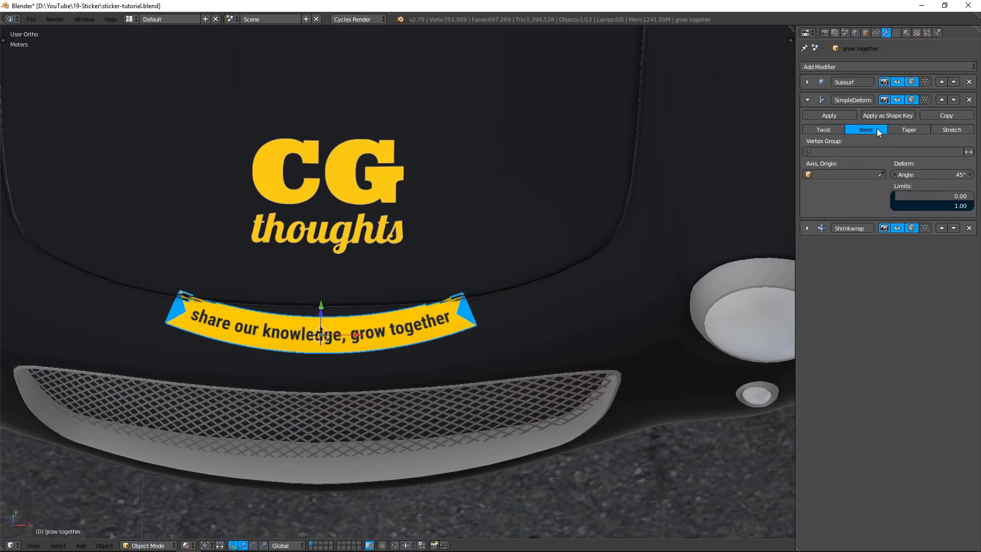
{"action": "left_click_drag", "start_coordinate": [928, 174], "coordinate": [899, 175]}
{"action": "middle_click_drag", "start_coordinate": [480, 261], "coordinate": [415, 231]}
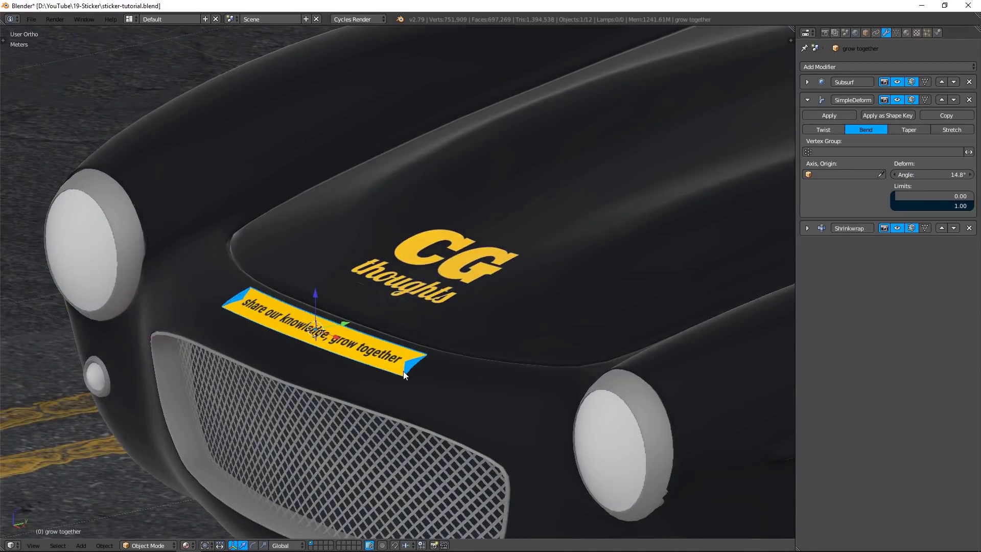
Restrict the slogan banner's Cycles ray visibility to Camera only and preview it on the car in rendered shading.
{"action": "key", "text": "shift+z"}
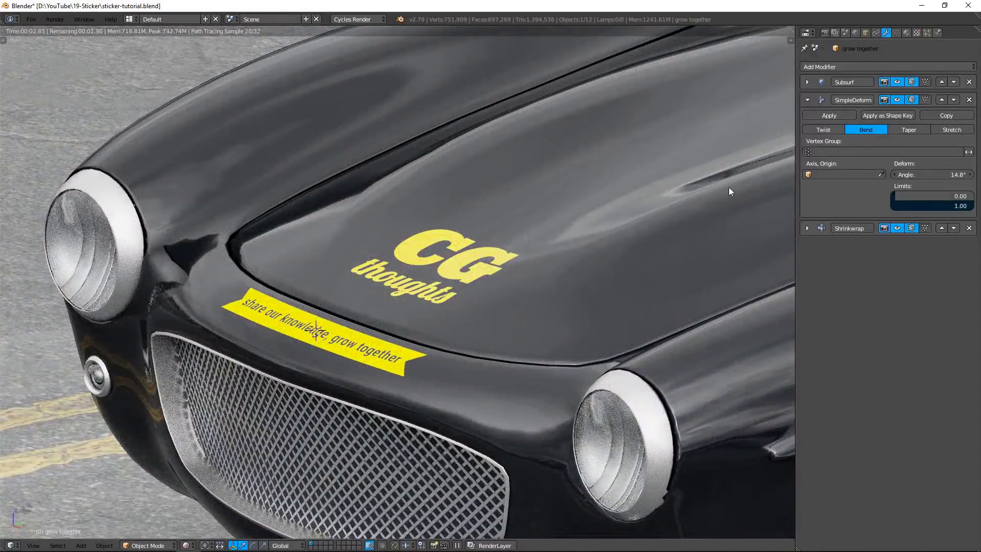
{"action": "left_click", "coordinate": [865, 32]}
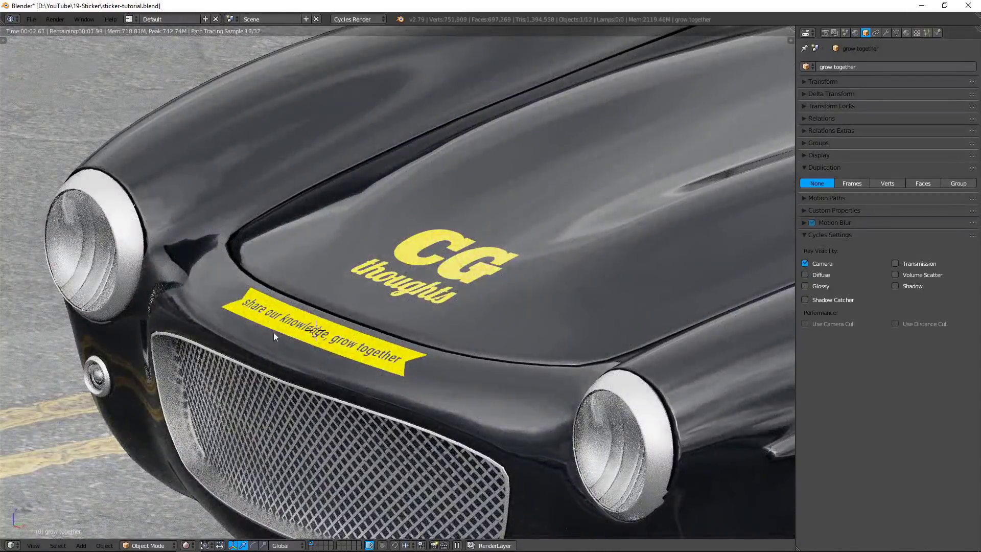
{"action": "middle_click_drag", "start_coordinate": [311, 366], "coordinate": [346, 353]}
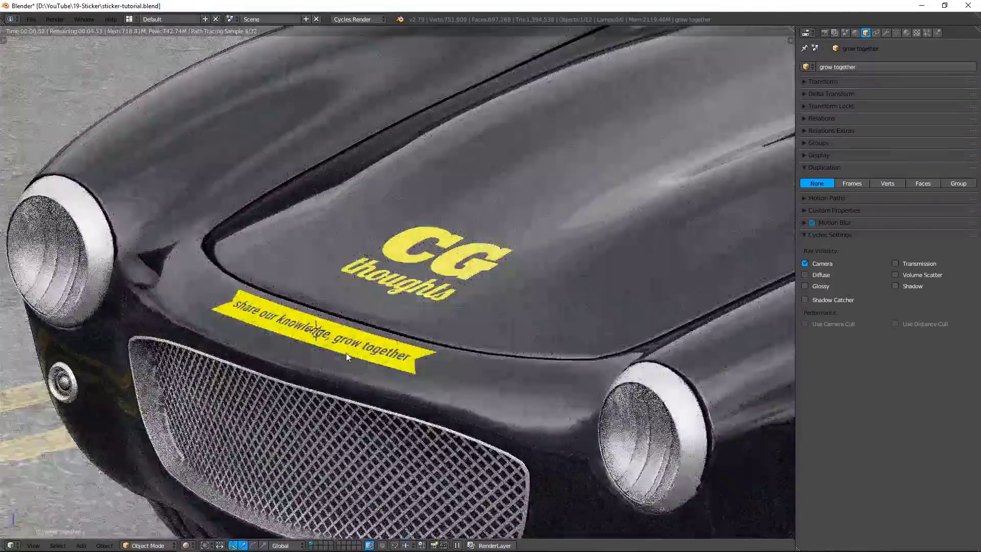
{"action": "scroll", "coordinate": [346, 352], "scroll_direction": "down", "scroll_amount": 2}
{"action": "key", "text": "shift+z"}
Place two rotated copies of the CG thoughts logo farther back on the hood, one on each side of the original.
{"action": "key", "text": "KP_7"}
{"action": "right_click", "coordinate": [379, 250]}
{"action": "key", "text": "shift+d"}
{"action": "left_click", "coordinate": [463, 116]}
{"action": "key", "text": "shift+d"}
{"action": "left_click", "coordinate": [265, 97]}
Set the Shrinkwrap offset of the first rotated logo copy to 0.005.
{"action": "right_click", "coordinate": [432, 128]}
{"action": "middle_click_drag", "start_coordinate": [432, 128], "coordinate": [404, 72]}
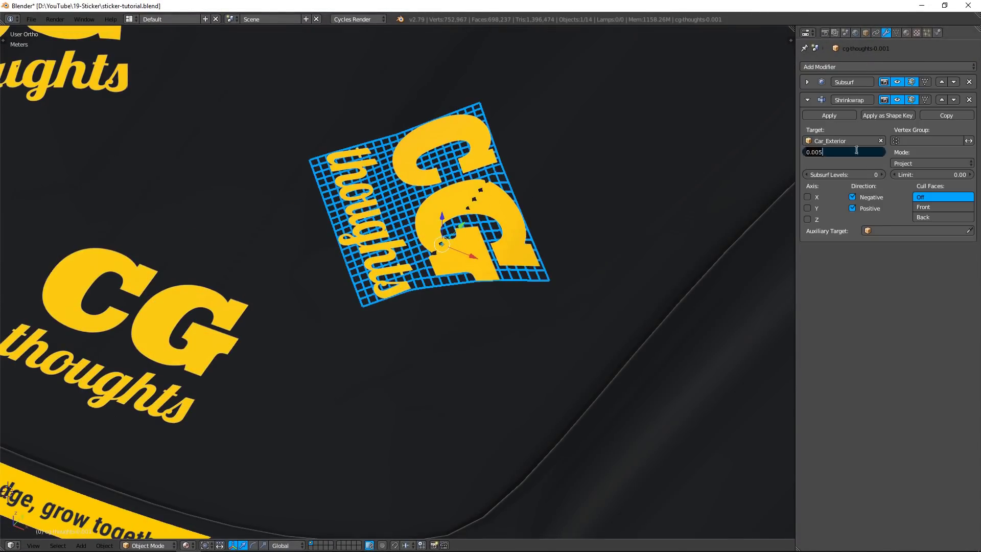
{"action": "key", "text": "Return"}
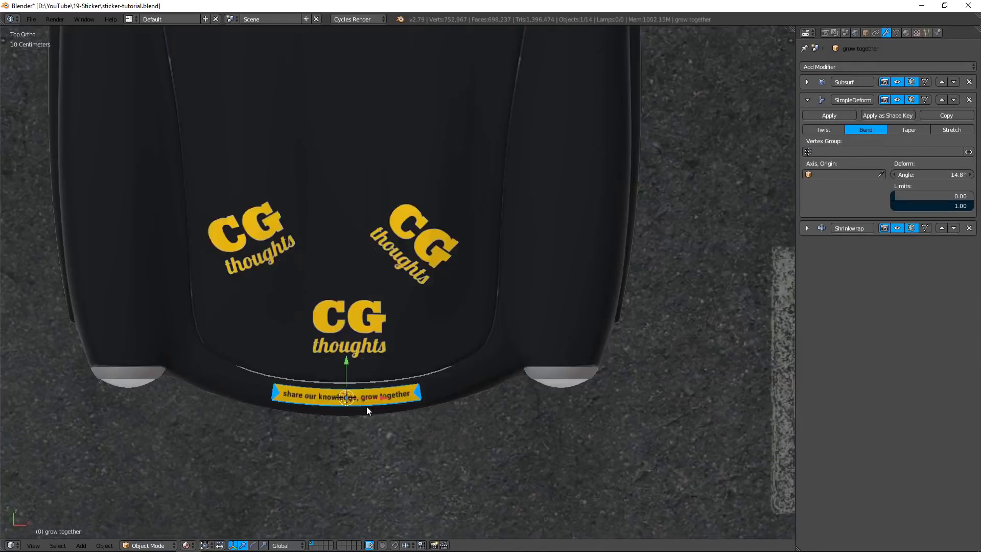
Place an enlarged copy of the slogan banner below the windshield with a 0.02 Shrinkwrap offset, and preview the car in rendered shading.
{"action": "key", "text": "shift+d"}
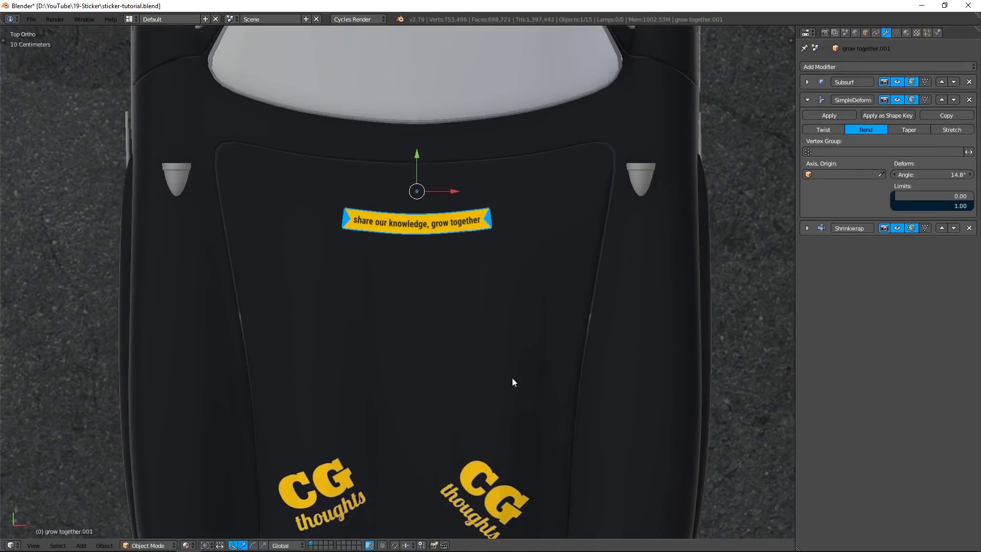
{"action": "key", "text": "s"}
{"action": "left_click", "coordinate": [618, 467]}
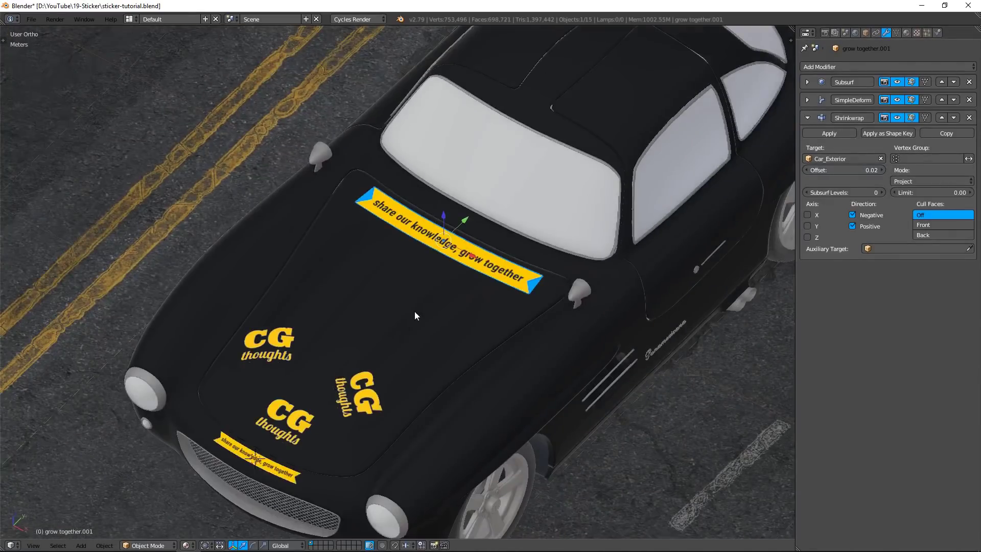
{"action": "key", "text": "shift+z"}
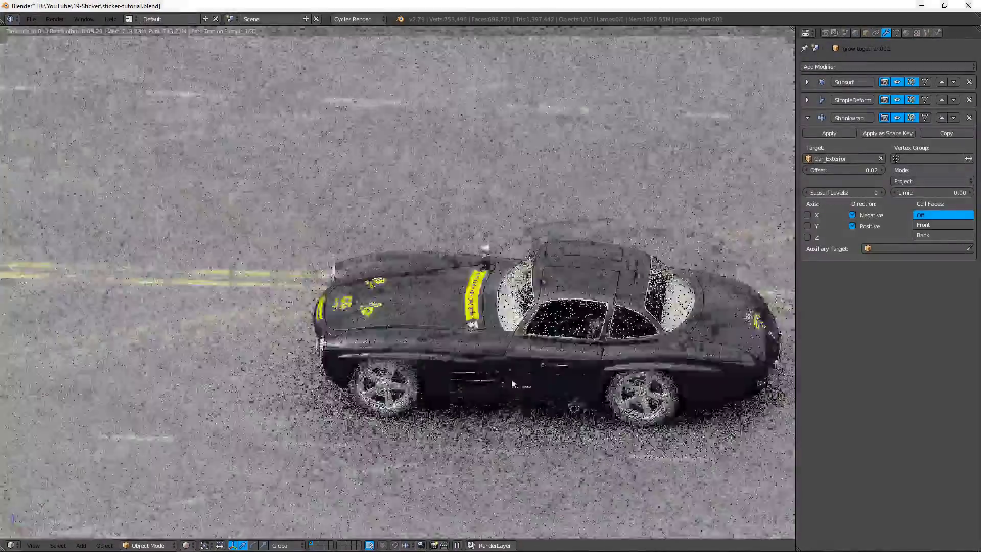